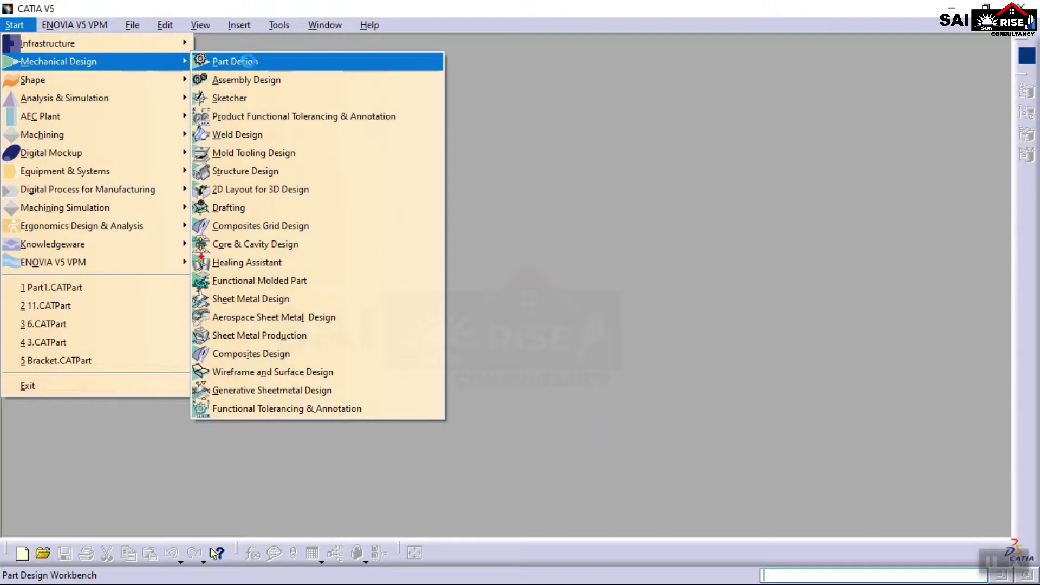
- Create a new part in Part Design and start a Pad with a new profile sketch on the xy plane
{"action": "left_click", "coordinate": [247, 61]}
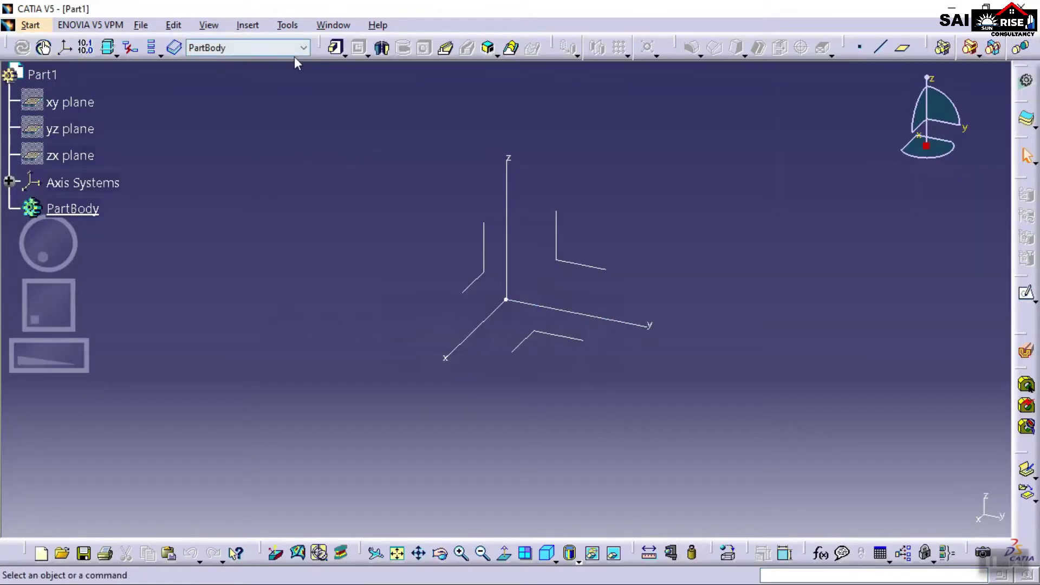
{"action": "mouse_move", "coordinate": [325, 47]}
{"action": "left_mouse_down"}
{"action": "mouse_move", "coordinate": [313, 76]}
{"action": "mouse_move", "coordinate": [316, 132]}
{"action": "left_mouse_up"}
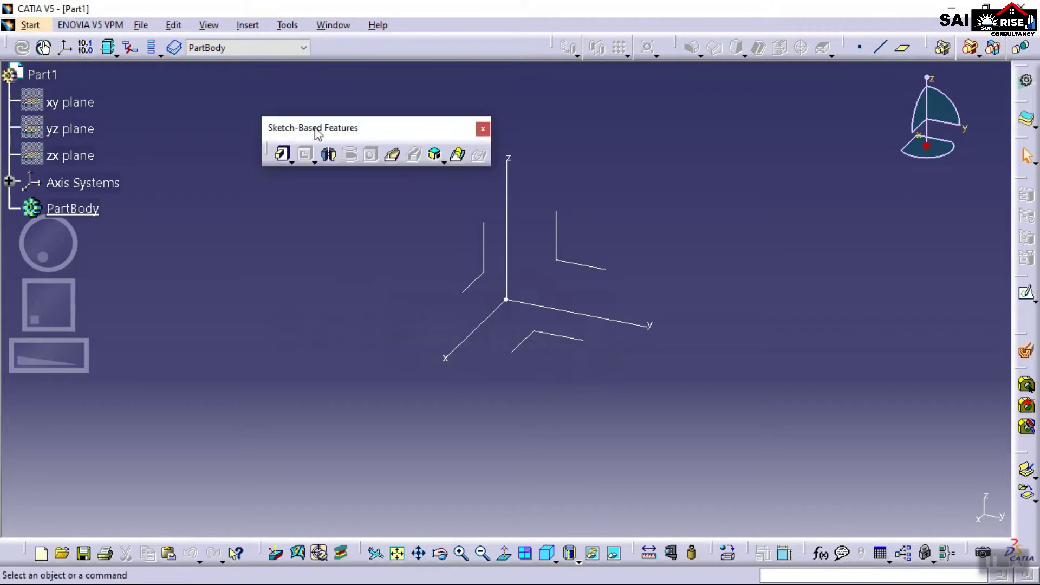
{"action": "left_click", "coordinate": [283, 157]}
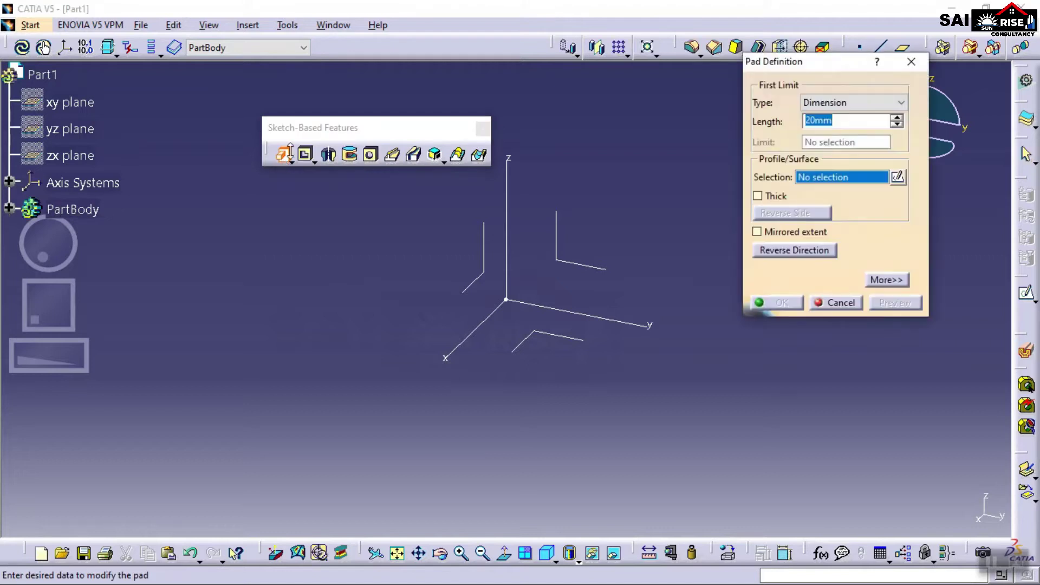
{"action": "left_click_drag", "start_coordinate": [807, 76], "coordinate": [821, 216]}
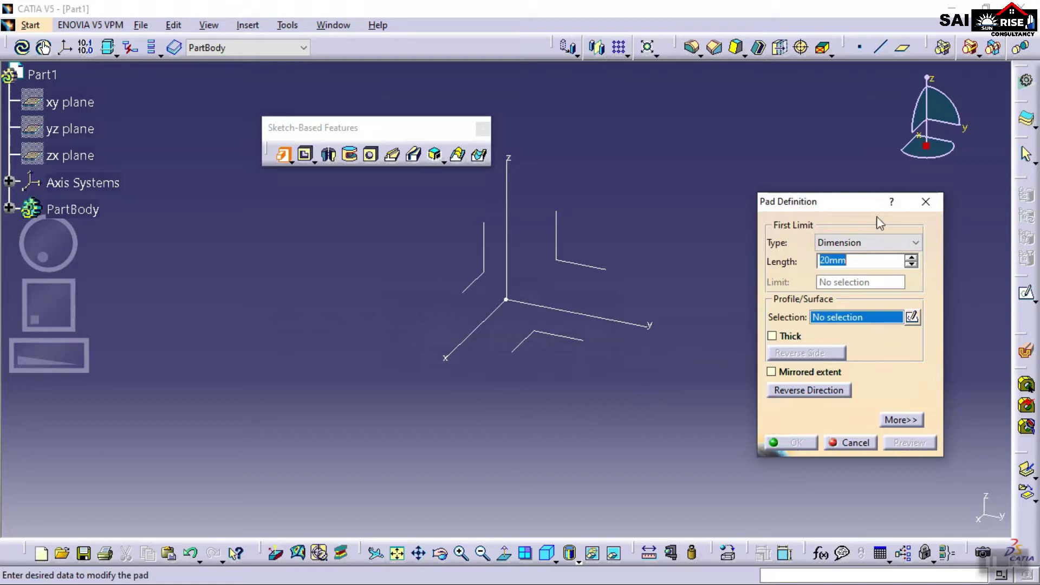
{"action": "left_click", "coordinate": [911, 318]}
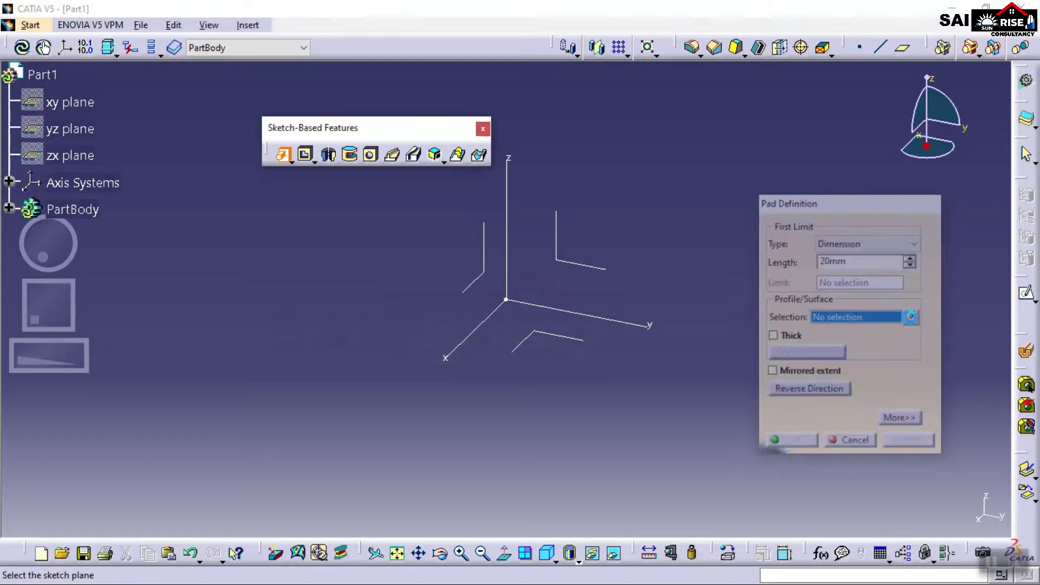
{"action": "left_click", "coordinate": [563, 341]}
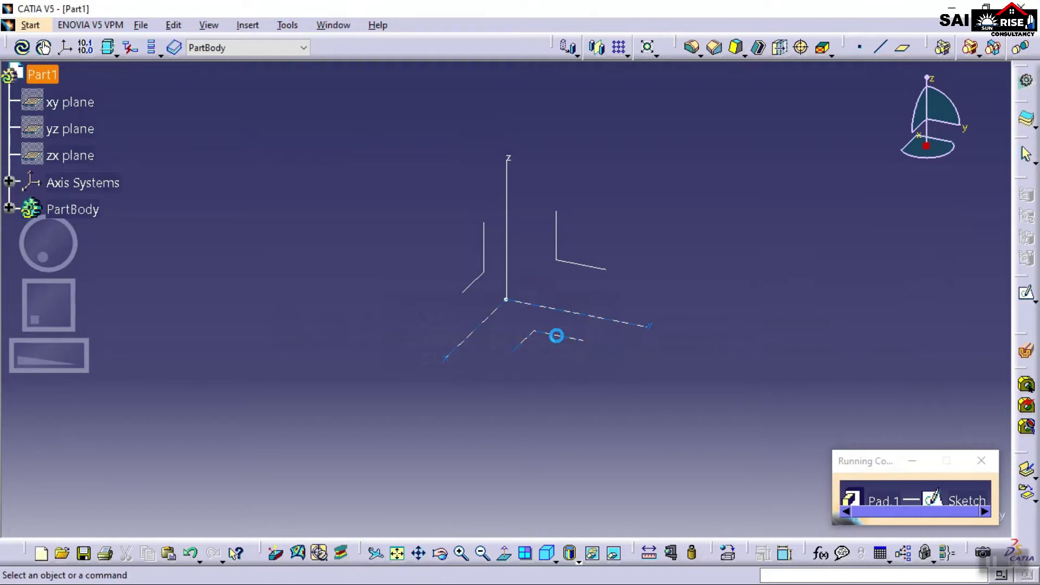
- Sketch a centered rectangle on the origin and exit the sketch back to the pad definition
{"action": "middle_click_drag", "start_coordinate": [651, 255], "coordinate": [613, 310]}
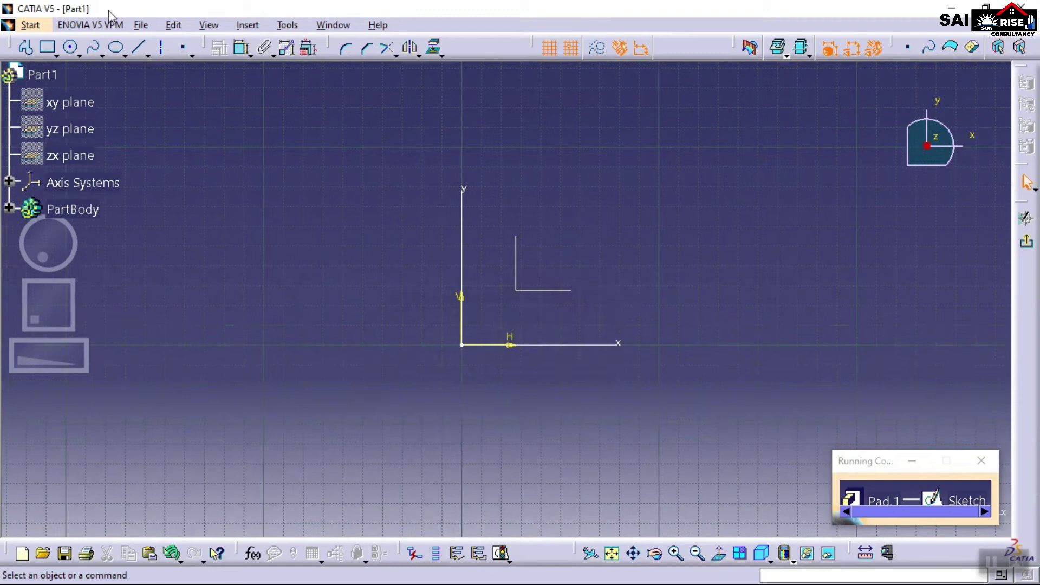
{"action": "left_click", "coordinate": [56, 55]}
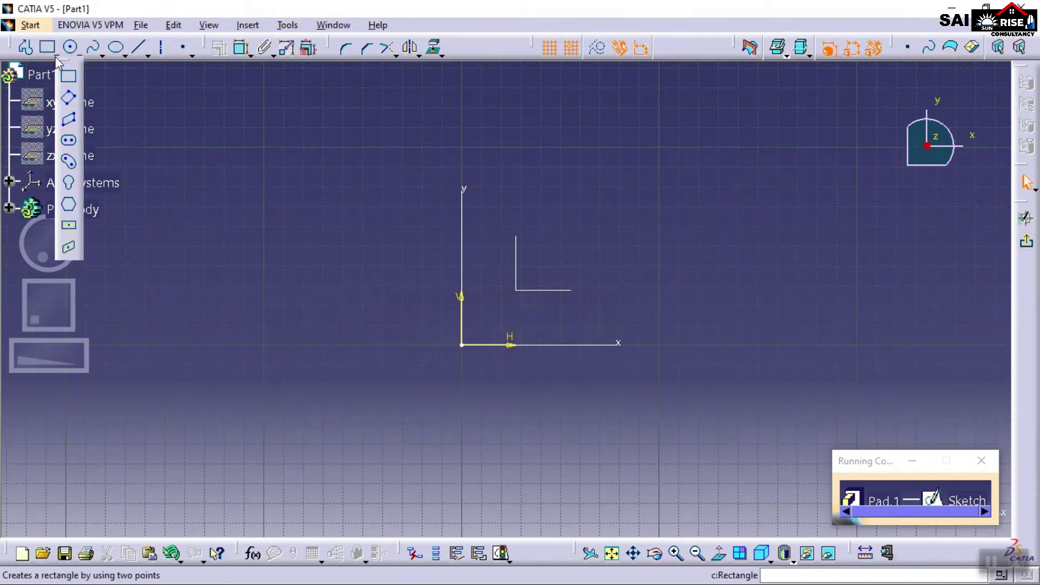
{"action": "left_click", "coordinate": [70, 229]}
{"action": "left_click", "coordinate": [460, 345]}
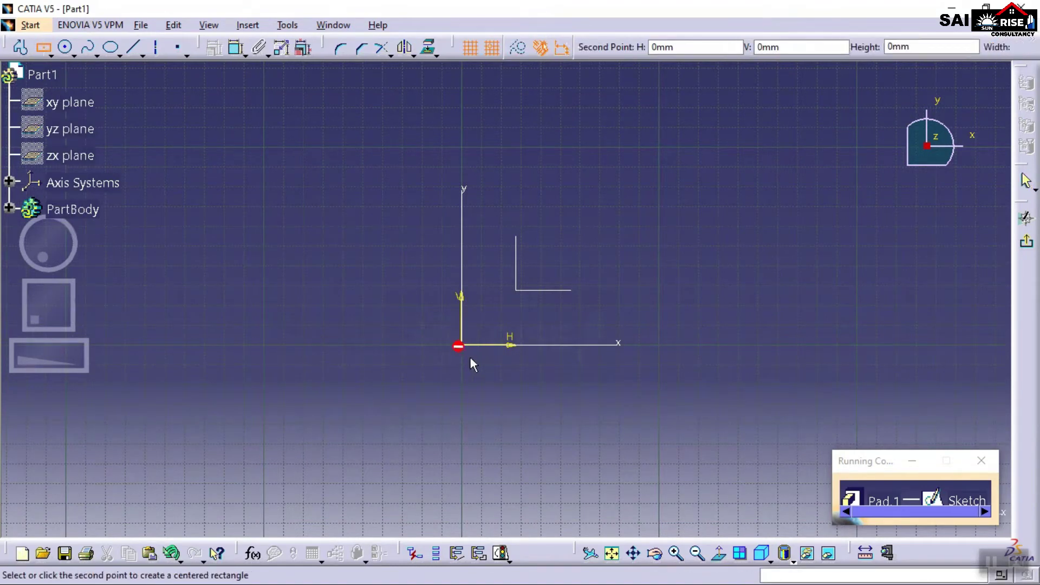
{"action": "left_click", "coordinate": [561, 425]}
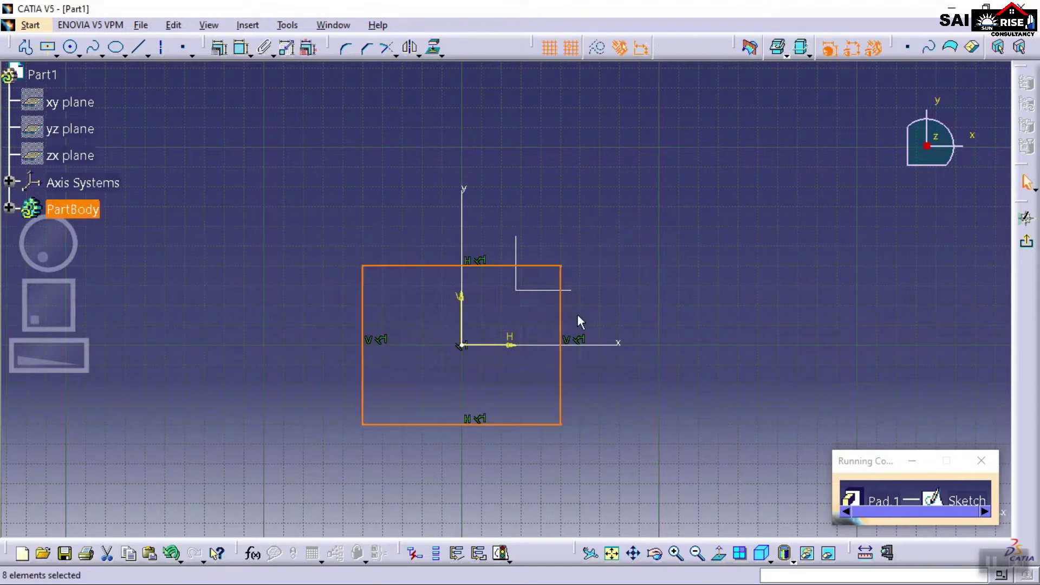
{"action": "left_click", "coordinate": [1028, 245]}
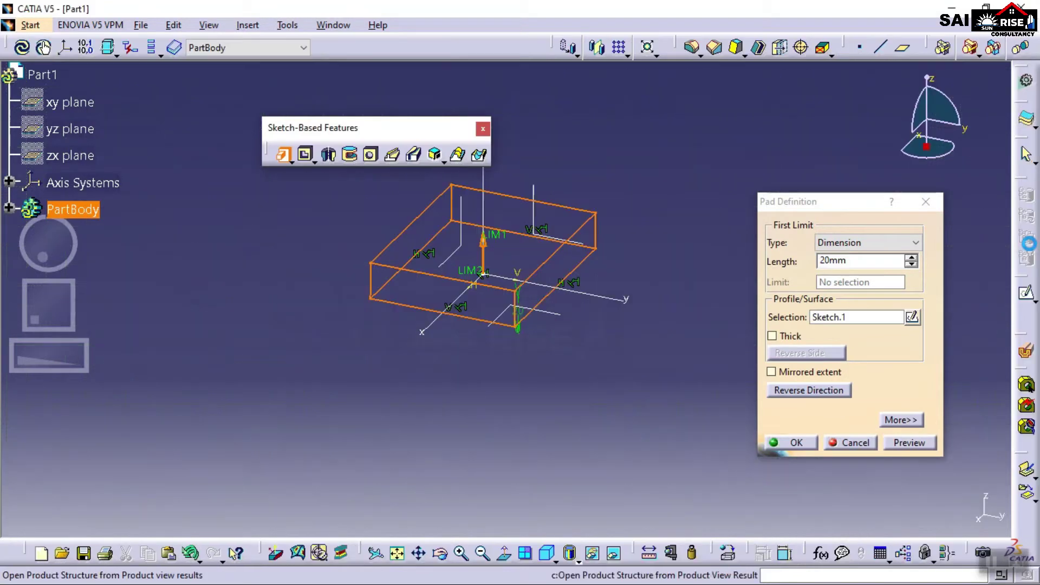
- Preview and create the pad from the rectangle sketch with a length of 20 mm
{"action": "middle_click_drag", "start_coordinate": [677, 270], "coordinate": [668, 343]}
{"action": "double_click", "coordinate": [351, 128]}
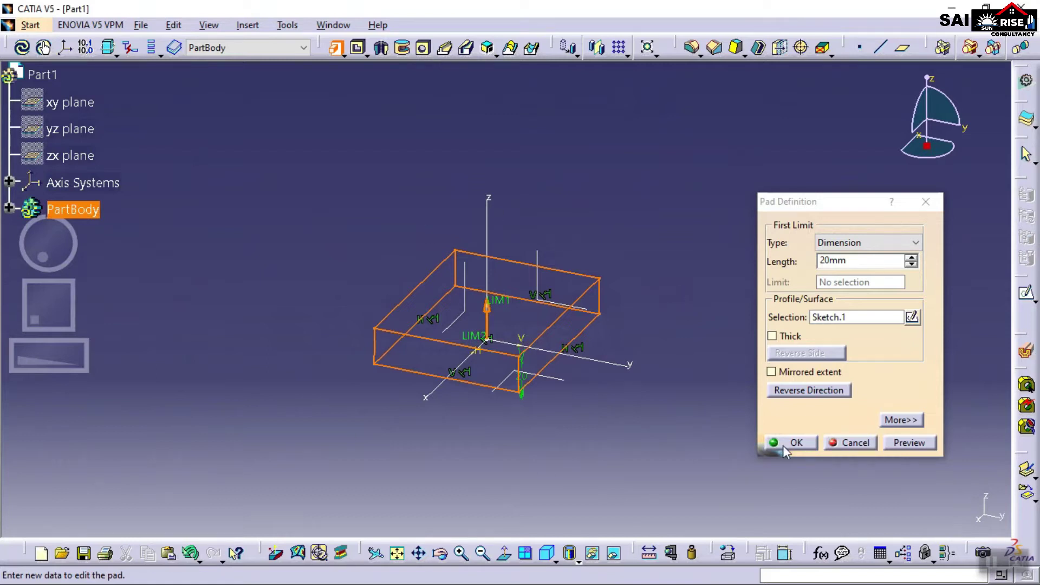
{"action": "left_click", "coordinate": [911, 444]}
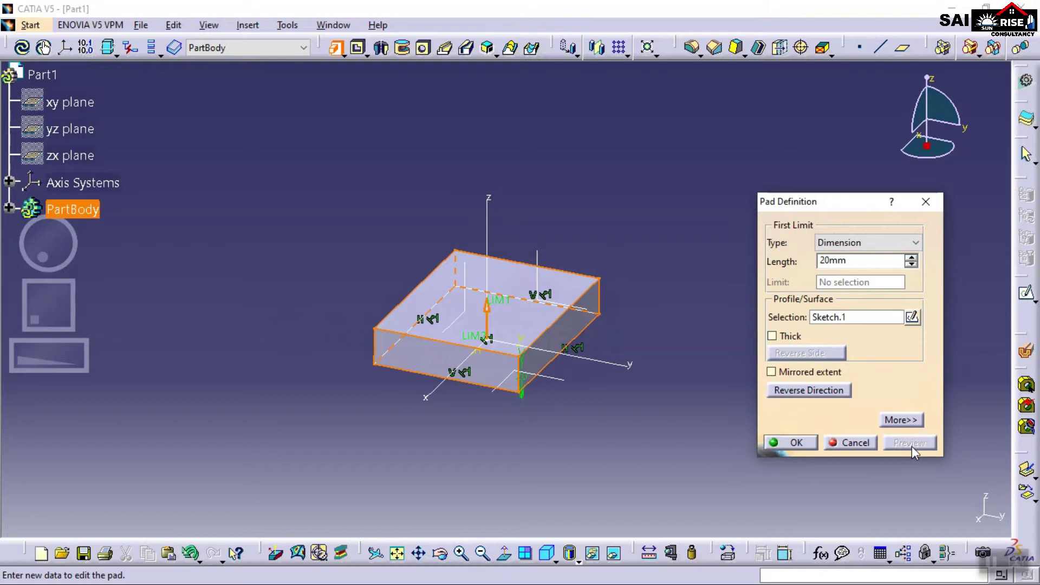
{"action": "left_click", "coordinate": [792, 443]}
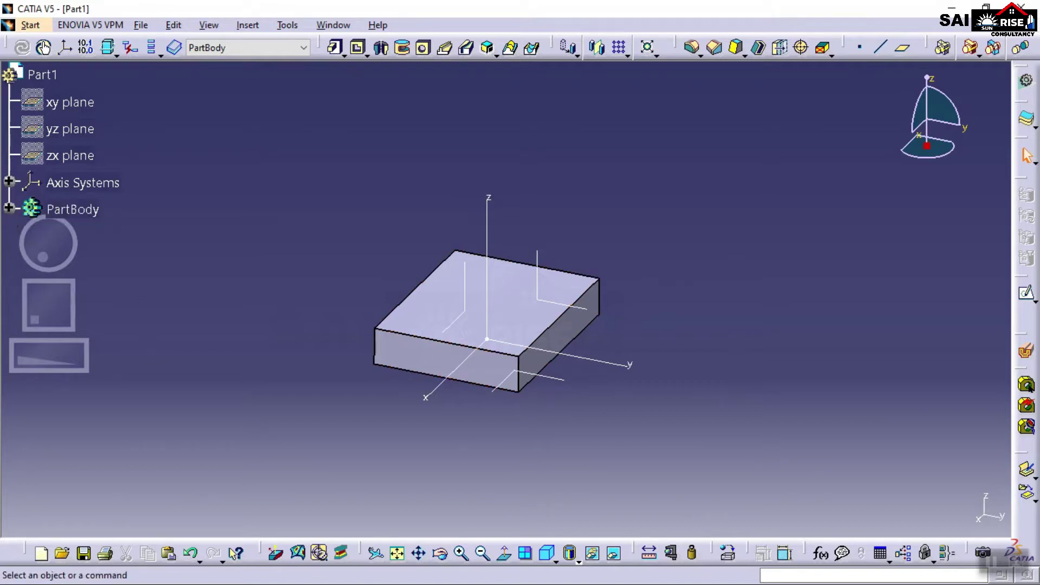
- Reopen the pad for editing and stretch its first limit in the model to 107 mm, finally setting it to 48 mm
{"action": "left_click", "coordinate": [9, 208]}
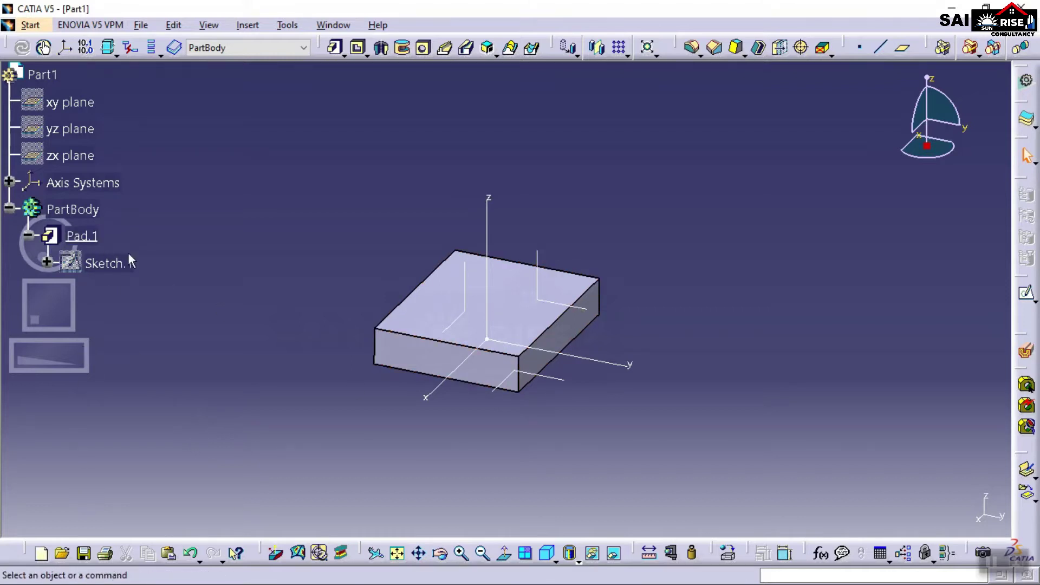
{"action": "double_click", "coordinate": [81, 235]}
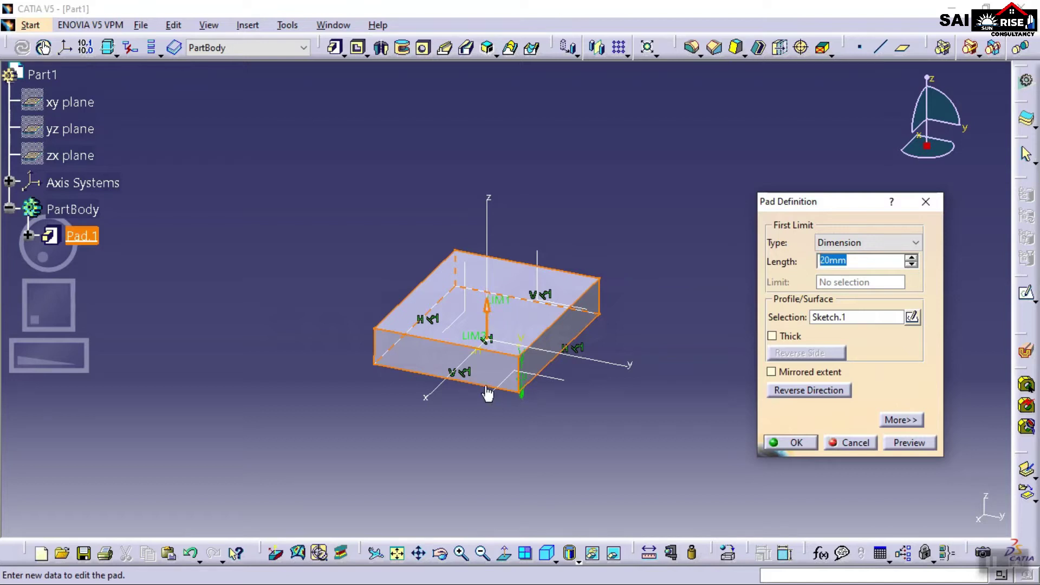
{"action": "left_click", "coordinate": [502, 302]}
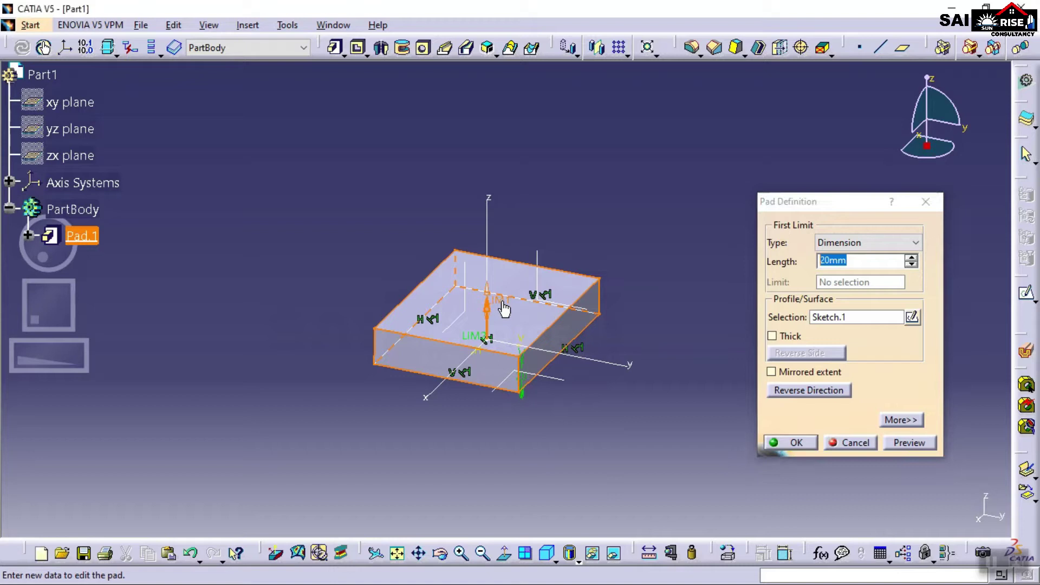
{"action": "left_click_drag", "start_coordinate": [503, 309], "coordinate": [499, 145]}
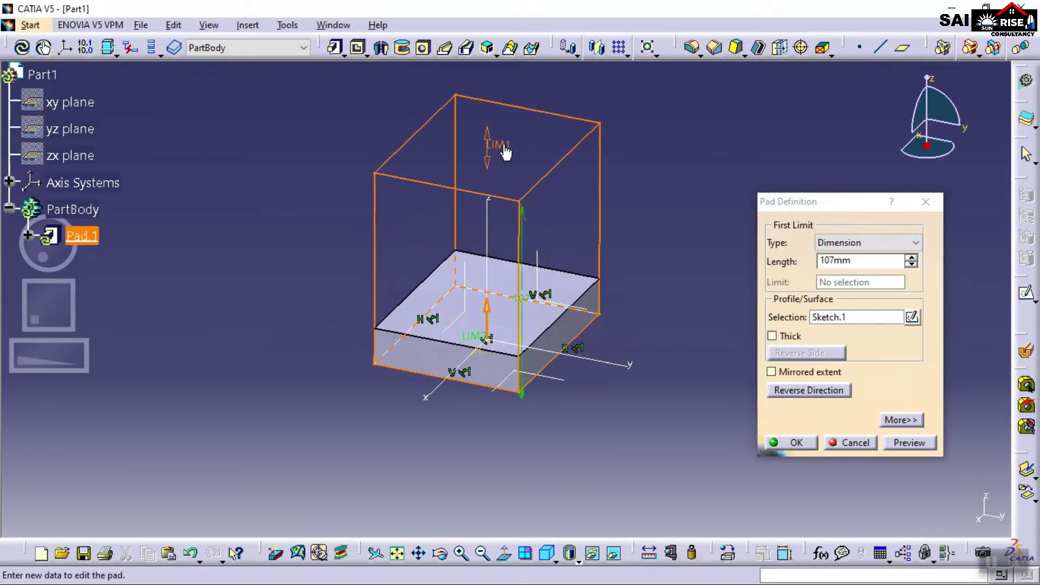
{"action": "left_click", "coordinate": [909, 442]}
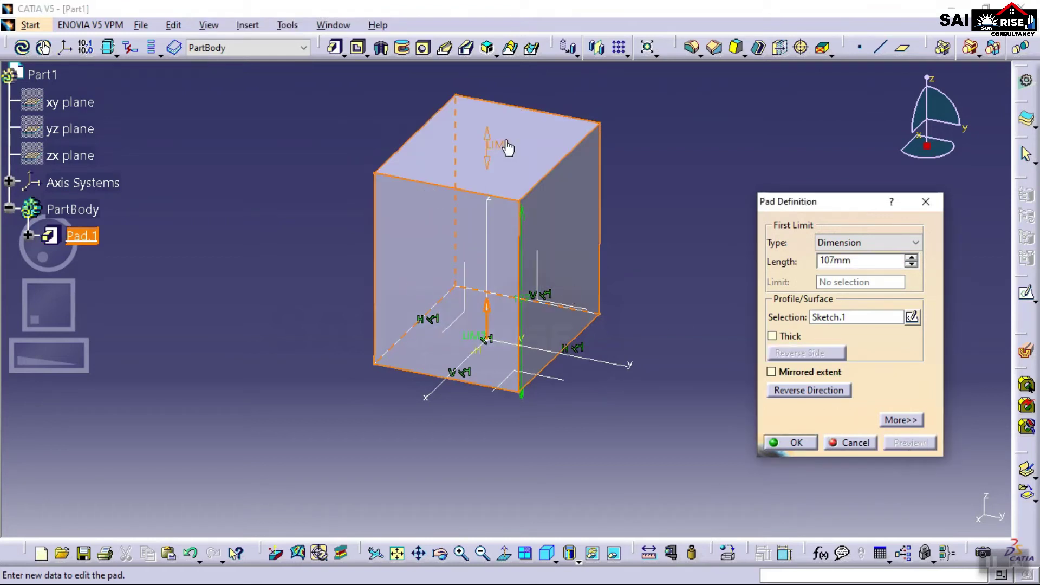
{"action": "left_click_drag", "start_coordinate": [507, 146], "coordinate": [498, 248]}
{"action": "left_click", "coordinate": [902, 444]}
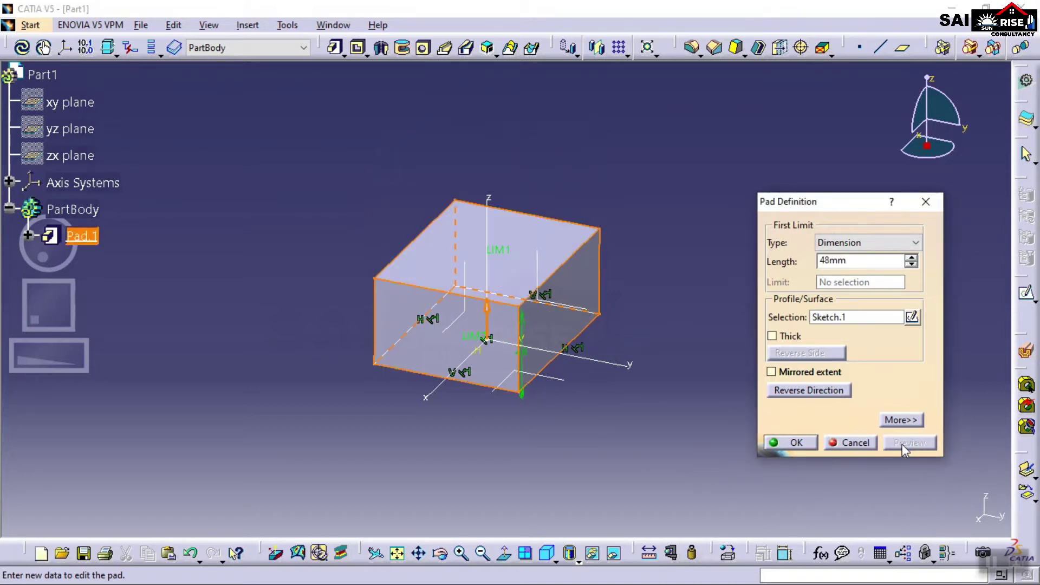
- Reverse the pad's direction with Reverse Direction, preview it, and reverse it back to extrude upward
{"action": "left_click", "coordinate": [801, 398]}
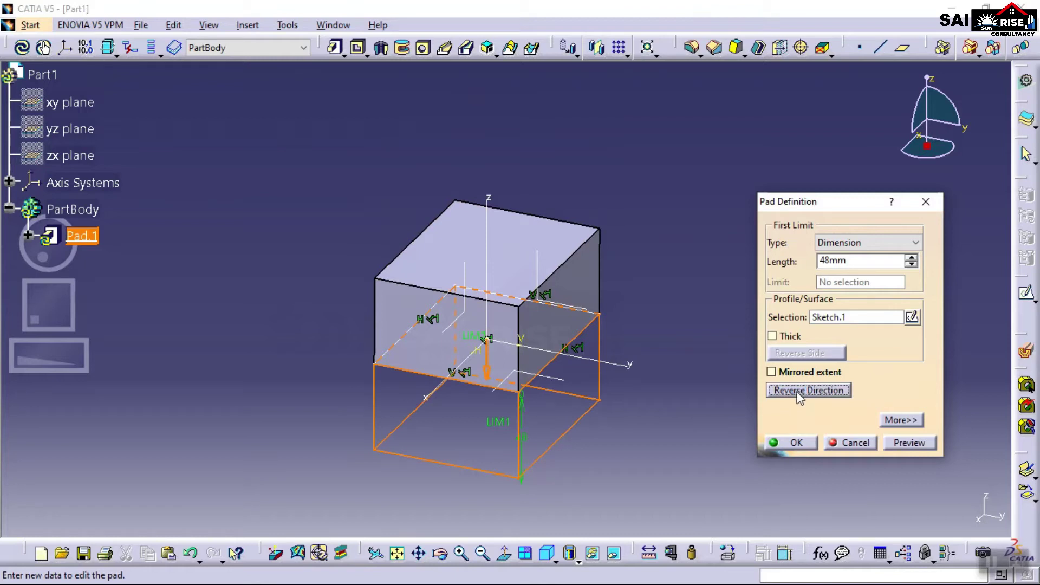
{"action": "left_click", "coordinate": [905, 444]}
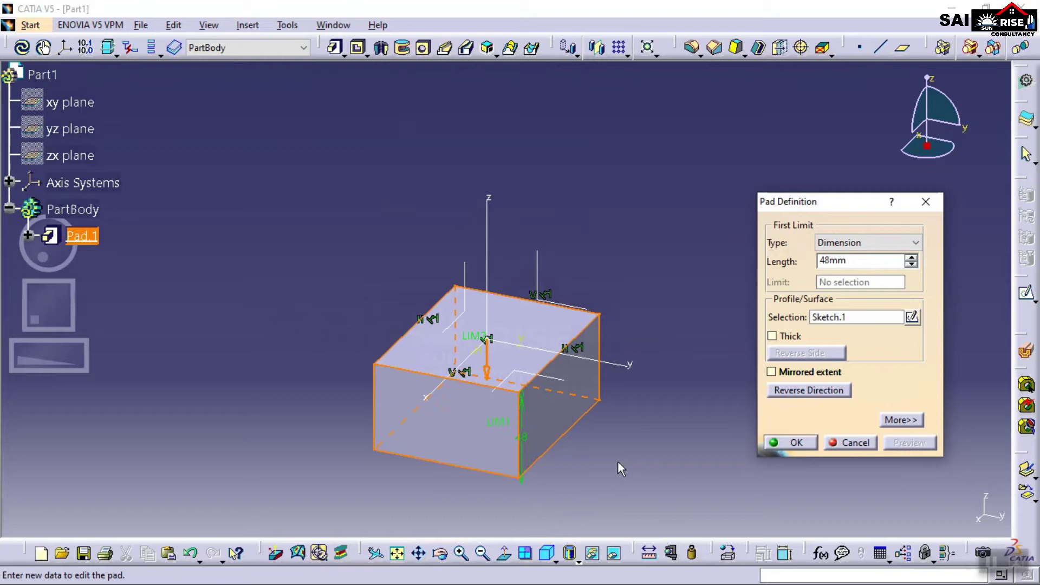
{"action": "left_click", "coordinate": [821, 389]}
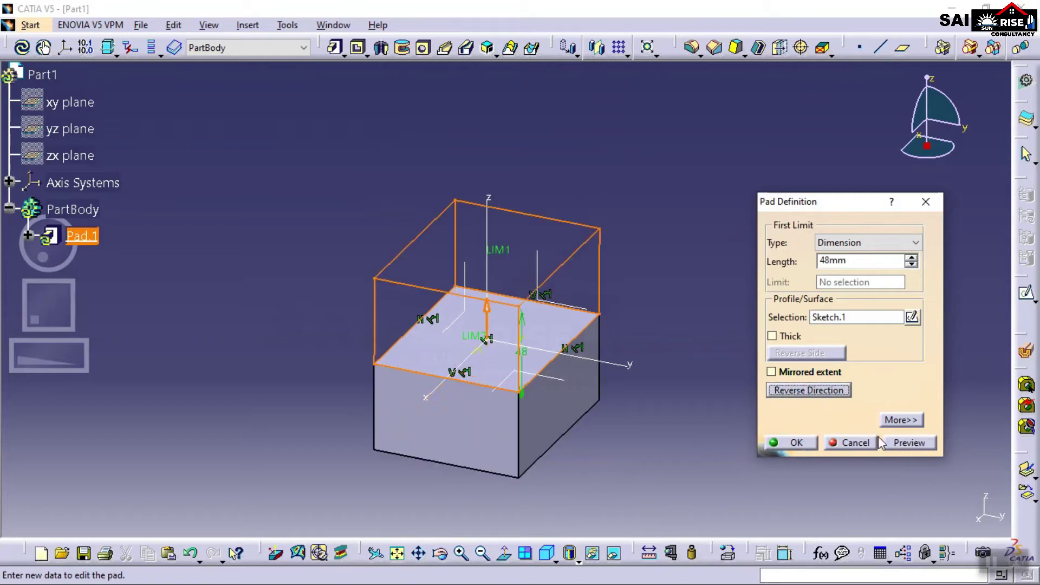
{"action": "left_click", "coordinate": [897, 443]}
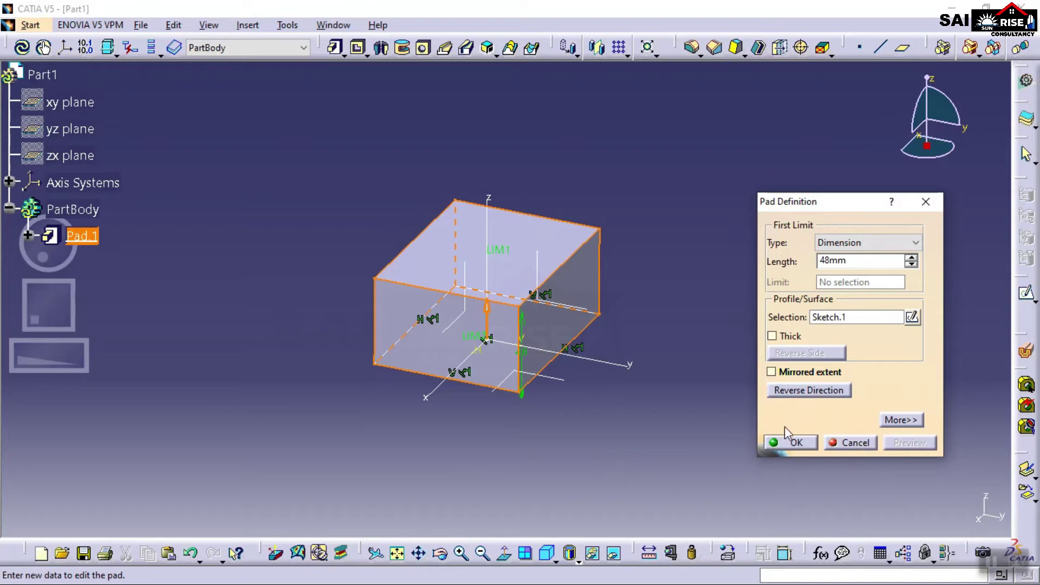
- Flip the pad's extrusion direction repeatedly with the direction arrow in the model, ending upward, and preview the result
{"action": "left_click", "coordinate": [487, 311]}
{"action": "left_click", "coordinate": [489, 317]}
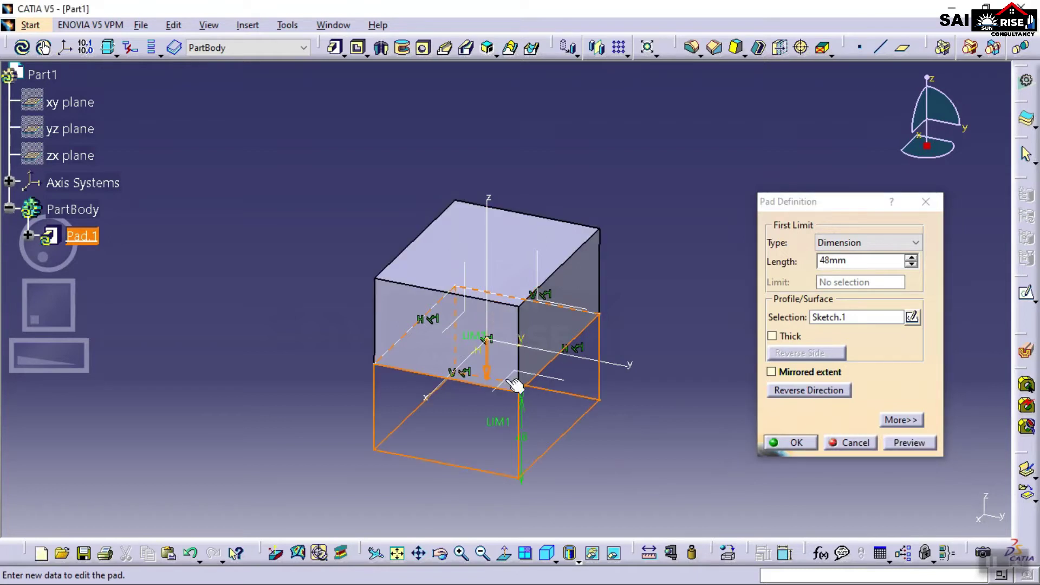
{"action": "left_click", "coordinate": [489, 373]}
{"action": "left_click", "coordinate": [488, 317]}
{"action": "left_click", "coordinate": [490, 377]}
{"action": "left_click", "coordinate": [486, 369]}
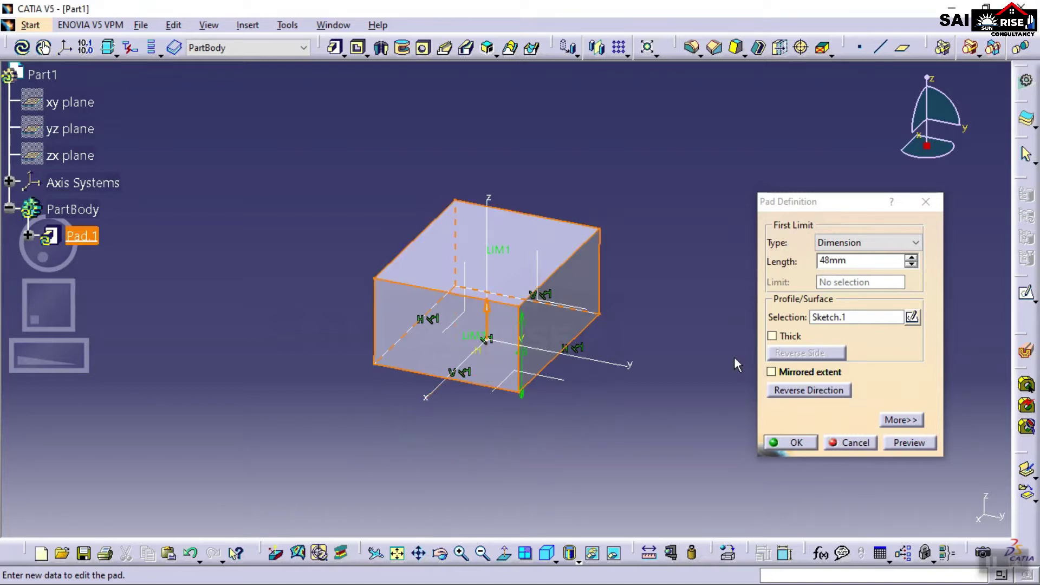
{"action": "left_click", "coordinate": [910, 443]}
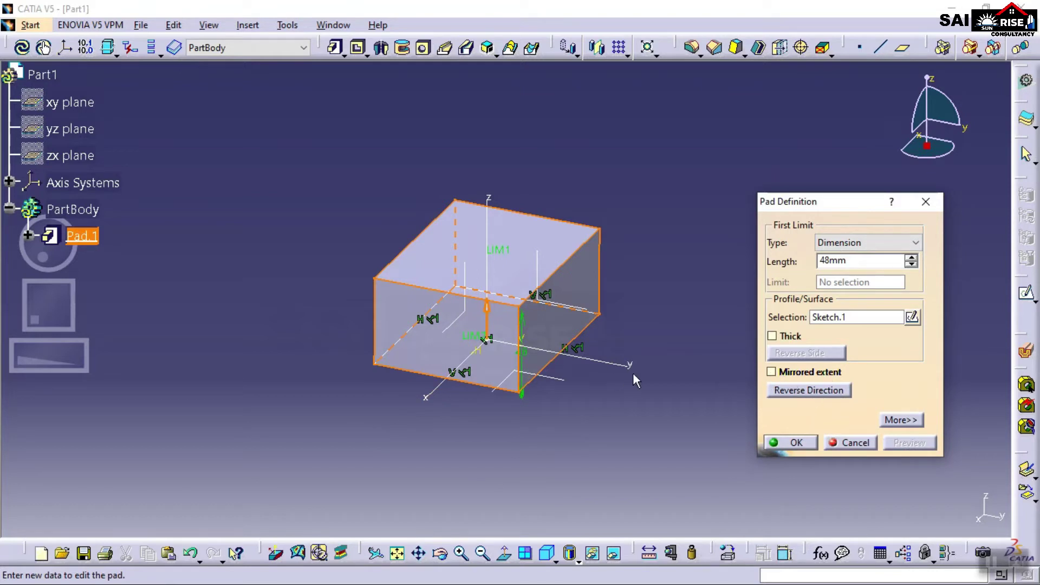
- Expand the pad's extra options, set the second limit's length to 45 mm and confirm the pad
{"action": "left_click", "coordinate": [899, 421]}
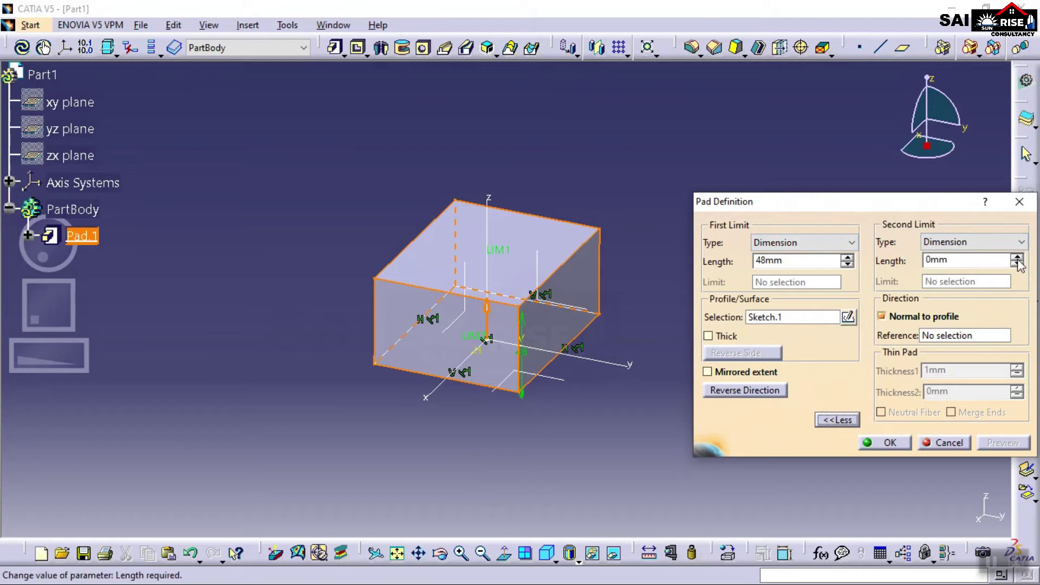
{"action": "left_click_drag", "start_coordinate": [1018, 262], "coordinate": [893, 267]}
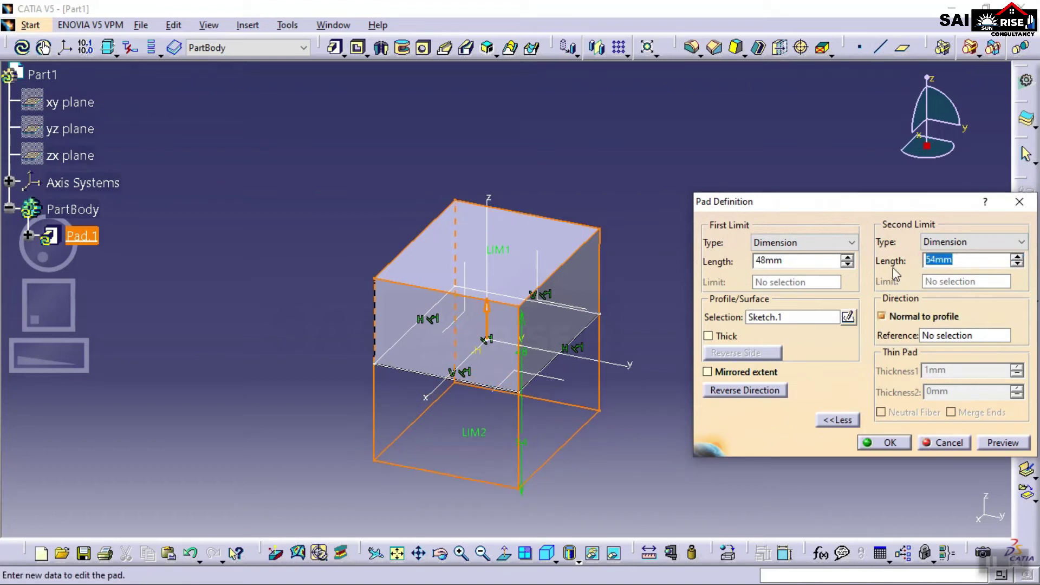
{"action": "type", "text": "45"}
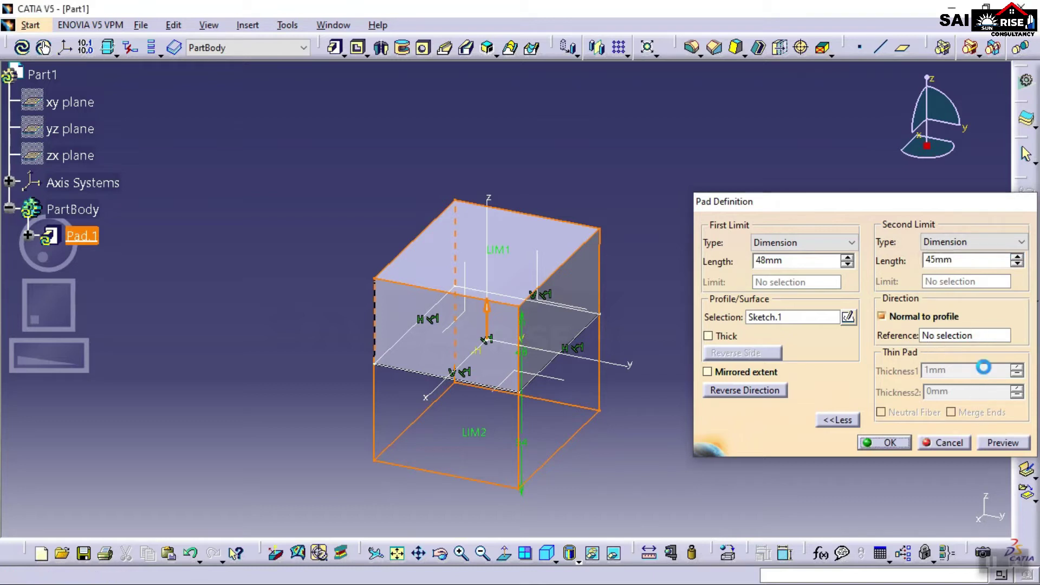
{"action": "key", "text": "Return"}
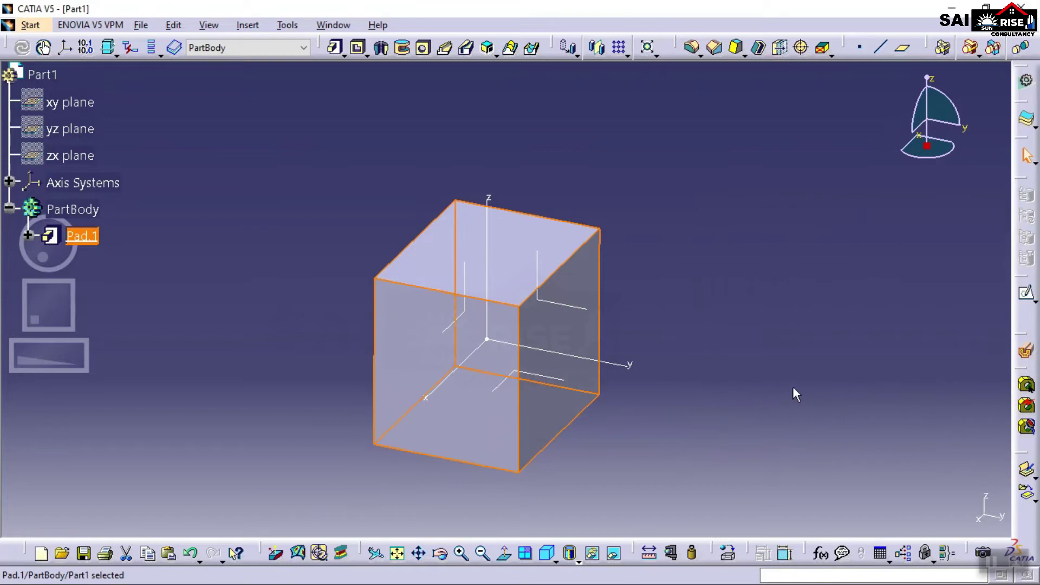
- Reopen the pad for editing, turn on Mirrored extent, and preview the symmetric extrusion from several angles
{"action": "double_click", "coordinate": [82, 236]}
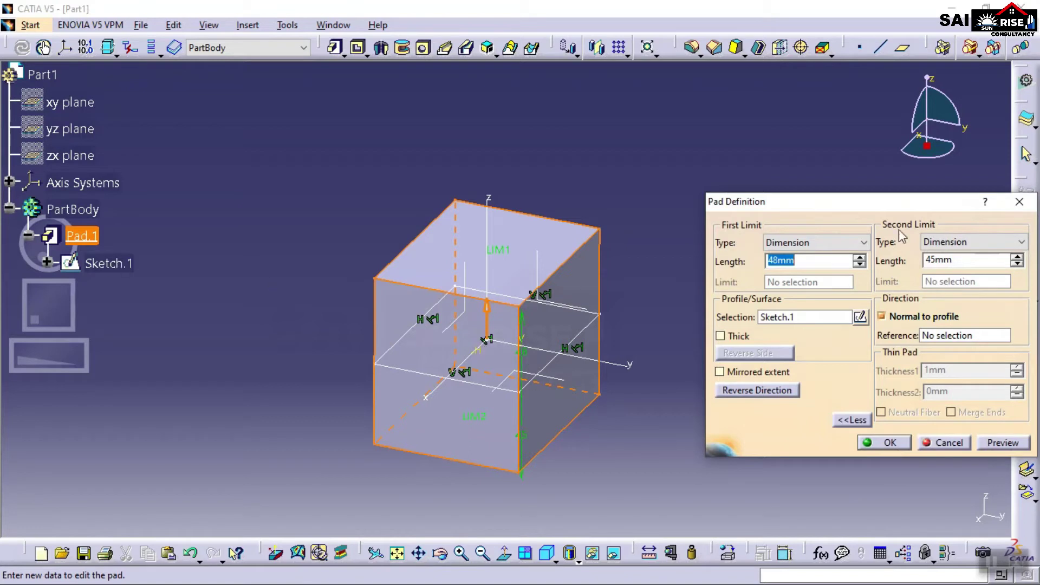
{"action": "left_click_drag", "start_coordinate": [851, 209], "coordinate": [793, 156]}
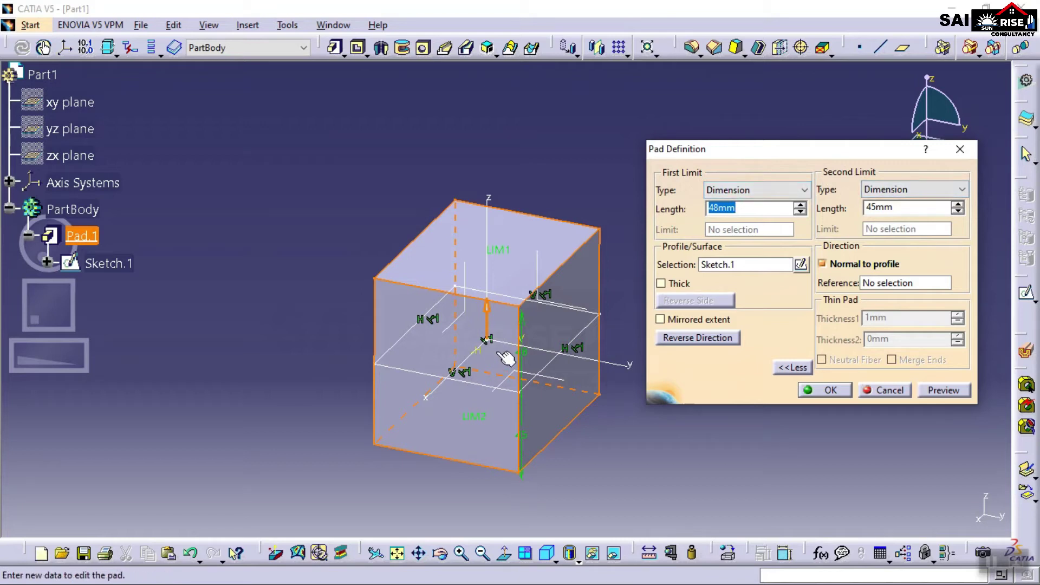
{"action": "left_click", "coordinate": [661, 320]}
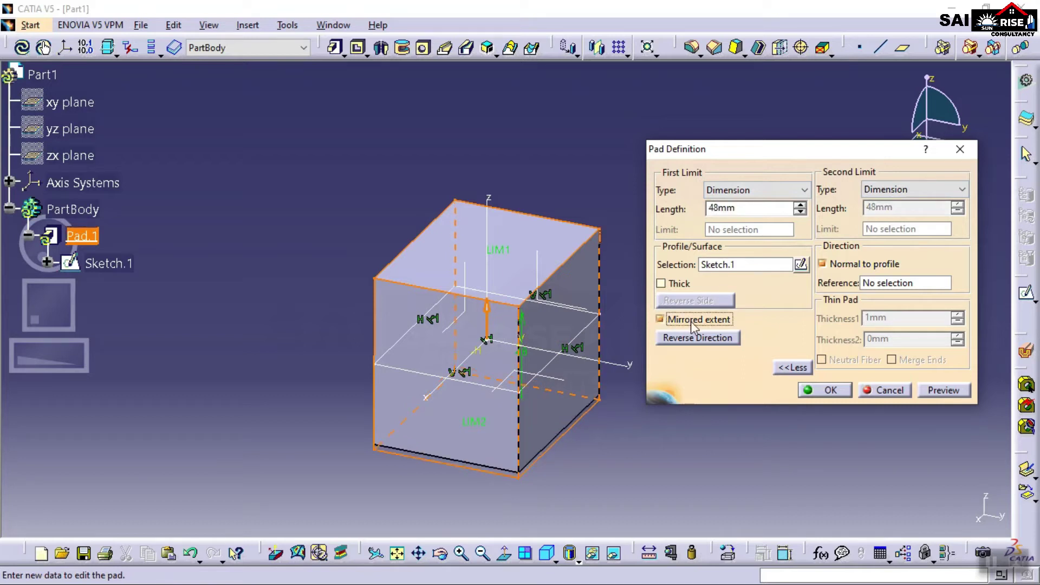
{"action": "left_click", "coordinate": [737, 211]}
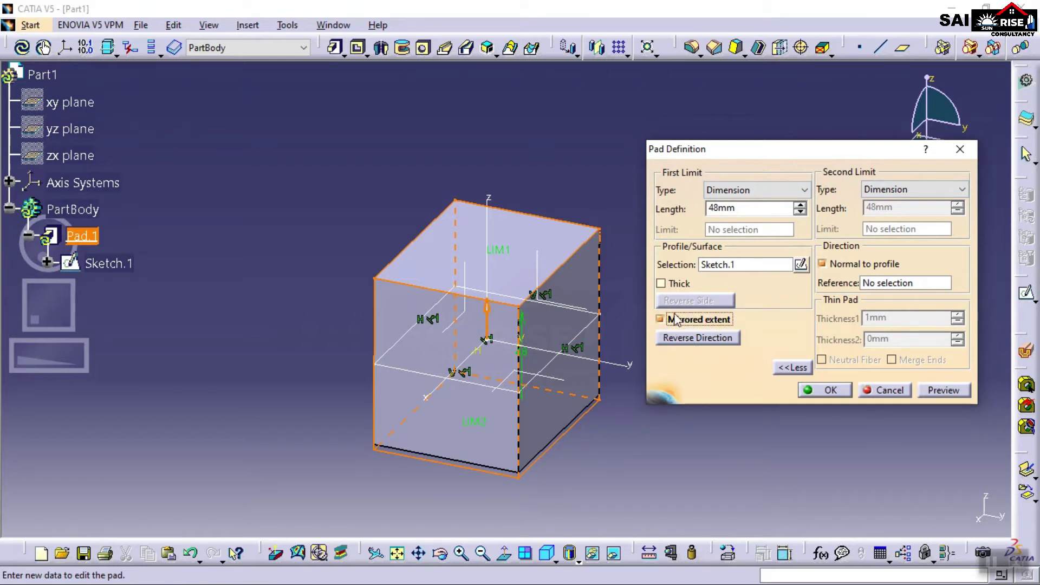
{"action": "left_click", "coordinate": [941, 391]}
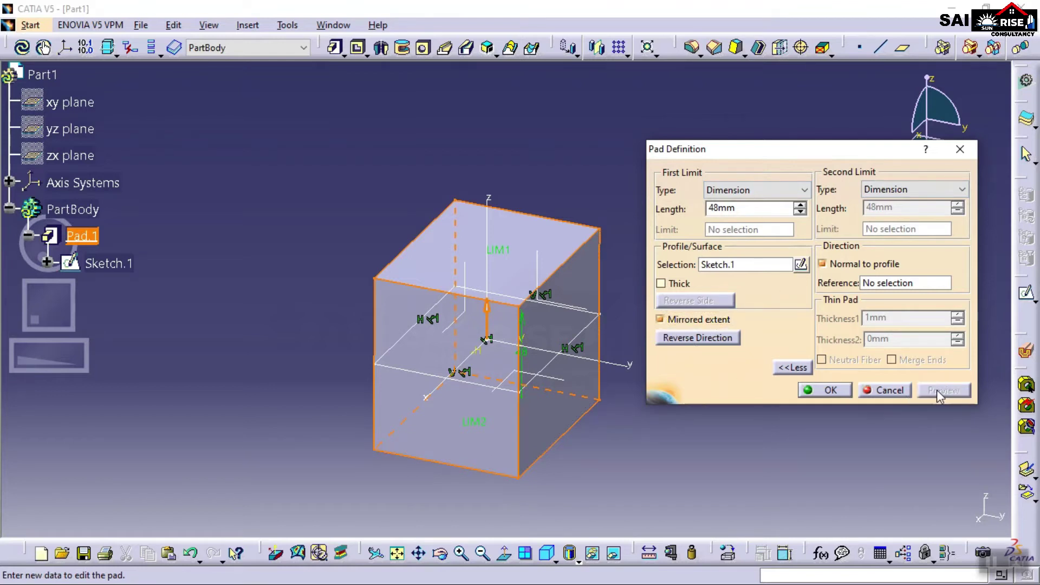
{"action": "middle_click_drag", "start_coordinate": [521, 441], "coordinate": [551, 367]}
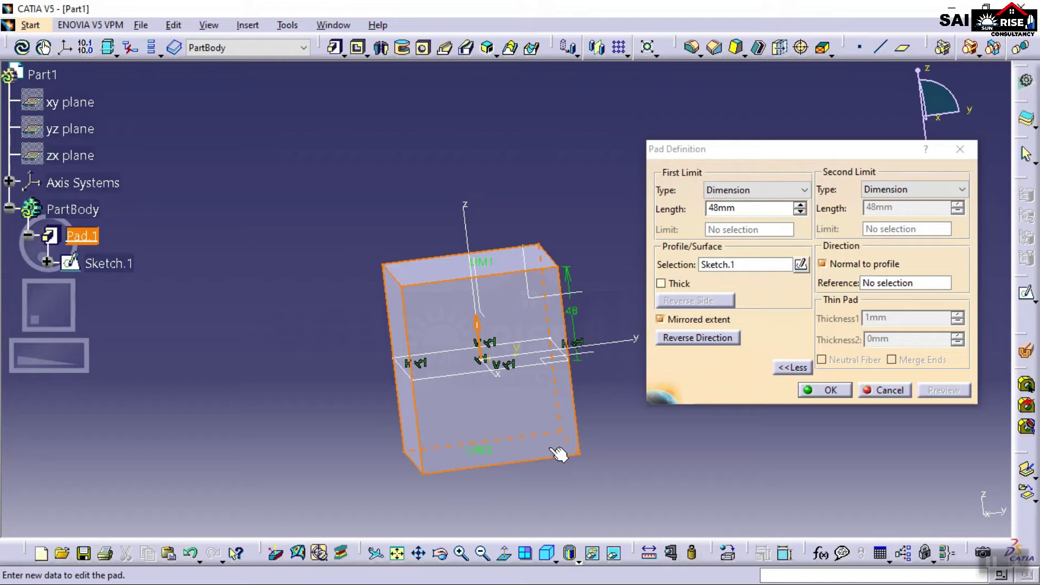
{"action": "middle_click_drag", "start_coordinate": [600, 394], "coordinate": [529, 459]}
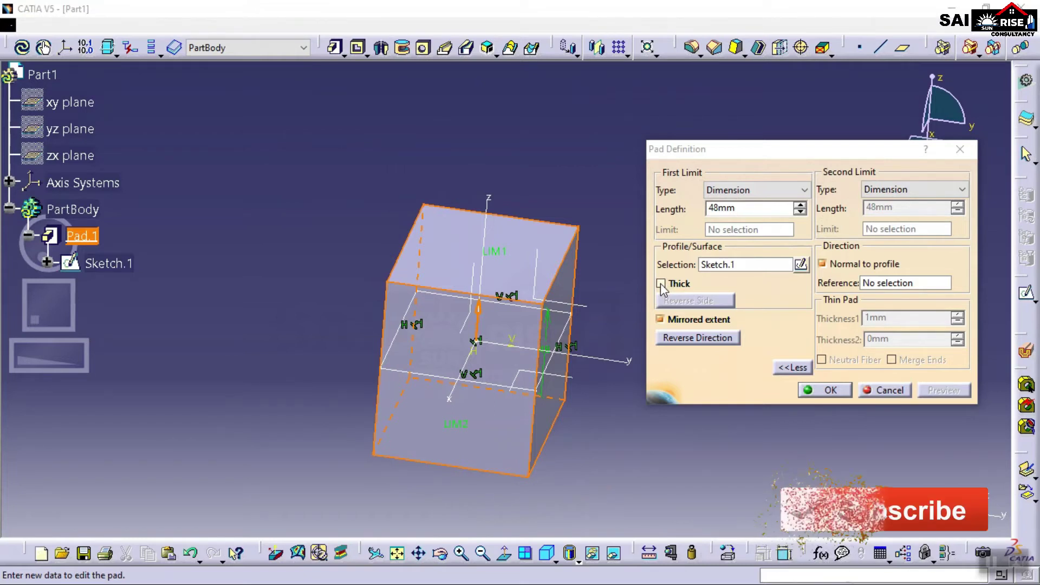
- Turn on the pad's Thick option and split the display into multiple views, enlarging the pad in the top view
{"action": "left_click", "coordinate": [661, 284]}
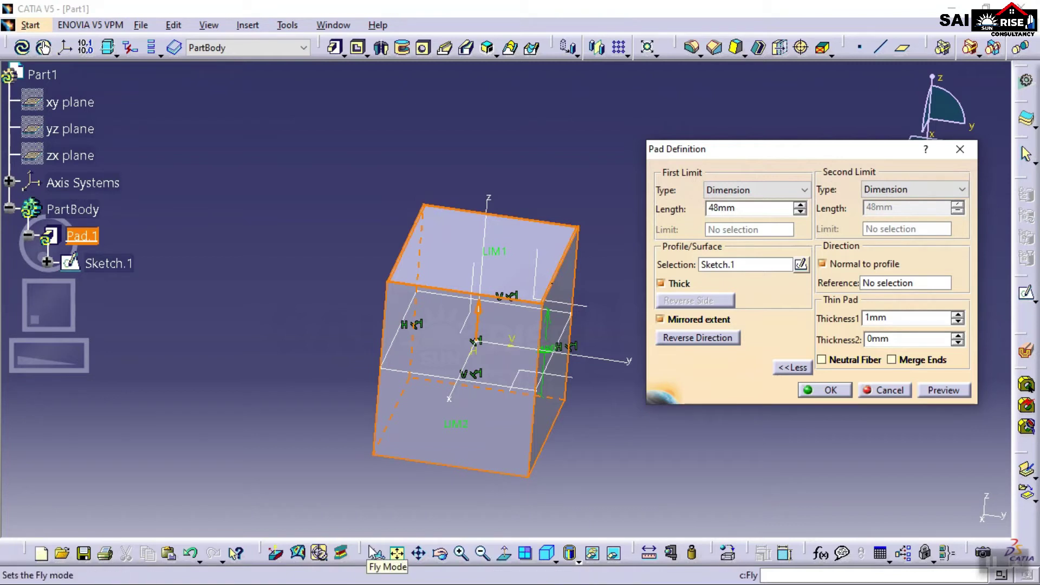
{"action": "left_click_drag", "start_coordinate": [366, 550], "coordinate": [410, 551]}
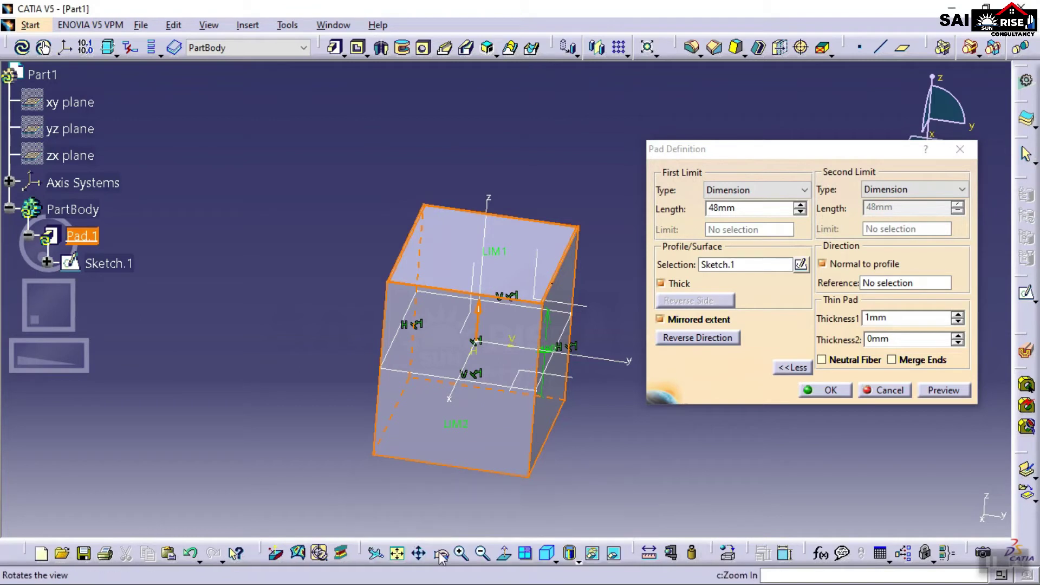
{"action": "left_click", "coordinate": [525, 553]}
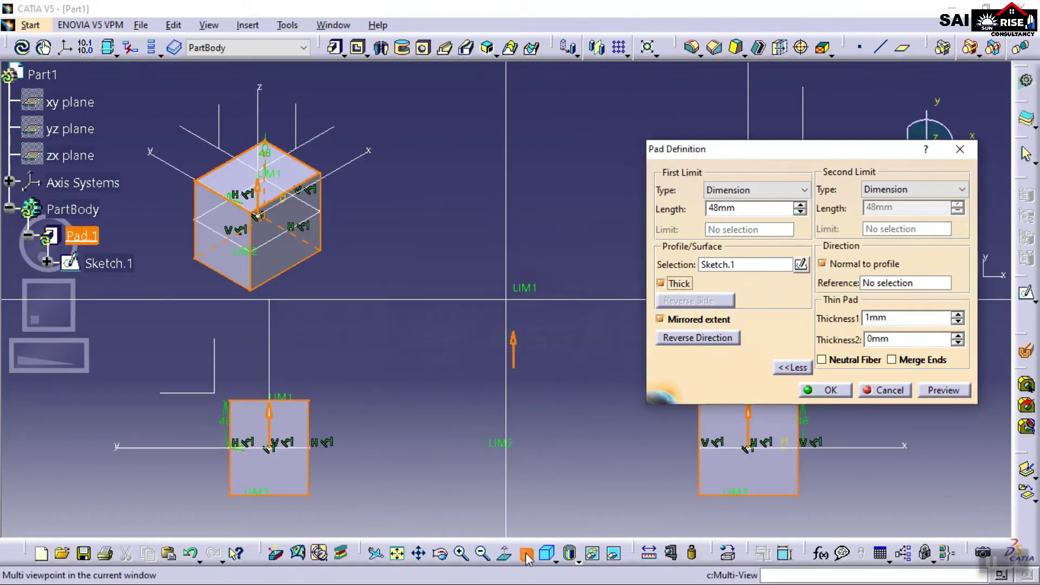
{"action": "left_click_drag", "start_coordinate": [772, 146], "coordinate": [462, 10]}
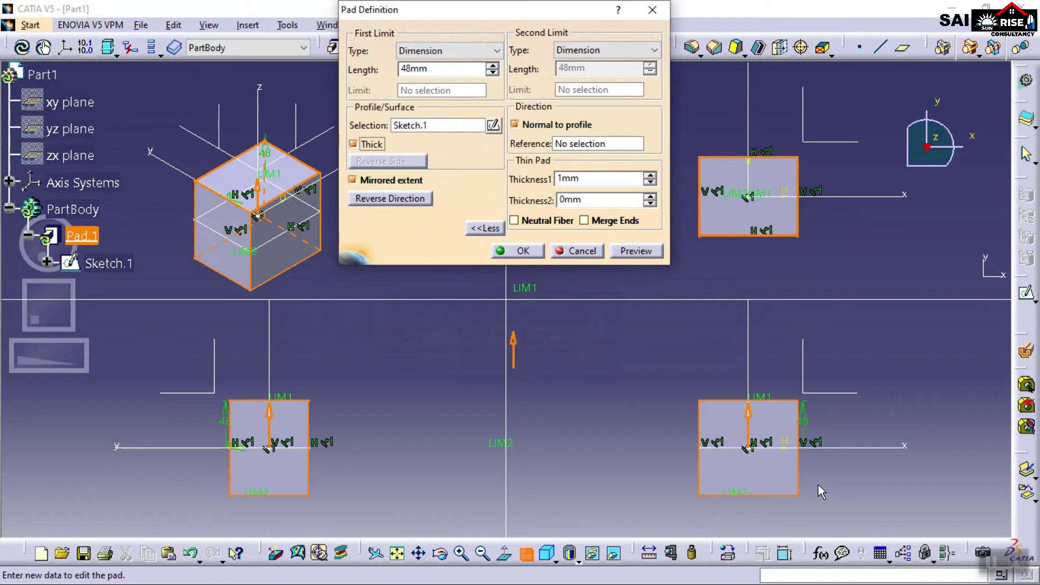
{"action": "middle_click_drag", "start_coordinate": [723, 228], "coordinate": [766, 200]}
{"action": "middle_click_drag", "start_coordinate": [786, 252], "coordinate": [763, 59], "text": "ctrl"}
{"action": "middle_click_drag", "start_coordinate": [755, 147], "coordinate": [757, 67], "text": "ctrl"}
{"action": "middle_click_drag", "start_coordinate": [789, 140], "coordinate": [873, 150]}
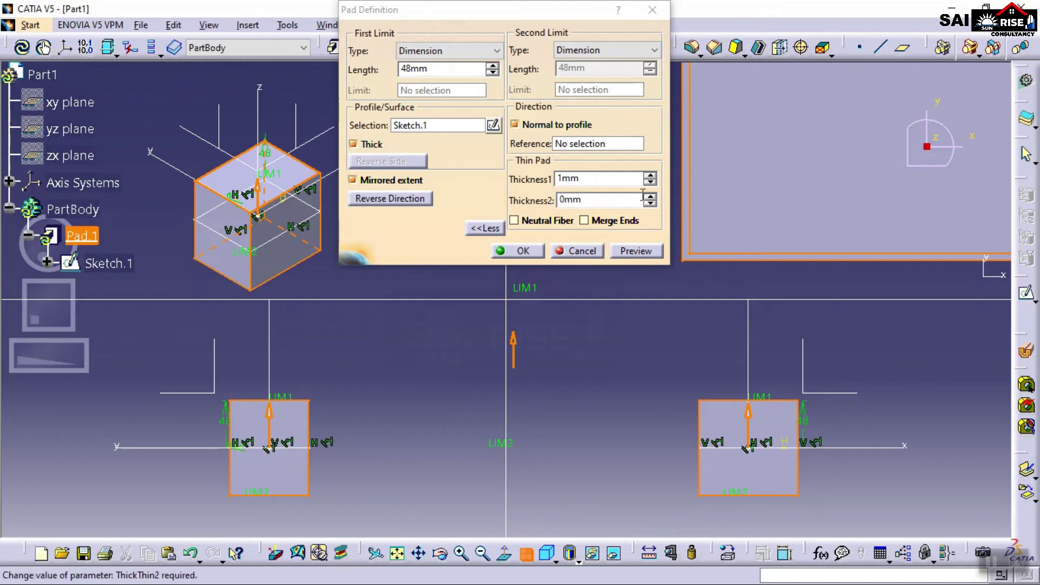
- Set the thin pad's Thickness1 to 4 mm and Thickness2 to 5 mm, and preview the walls
{"action": "left_click", "coordinate": [651, 175]}
{"action": "left_click", "coordinate": [651, 175]}
{"action": "left_click", "coordinate": [651, 176]}
{"action": "middle_click_drag", "start_coordinate": [805, 211], "coordinate": [805, 238]}
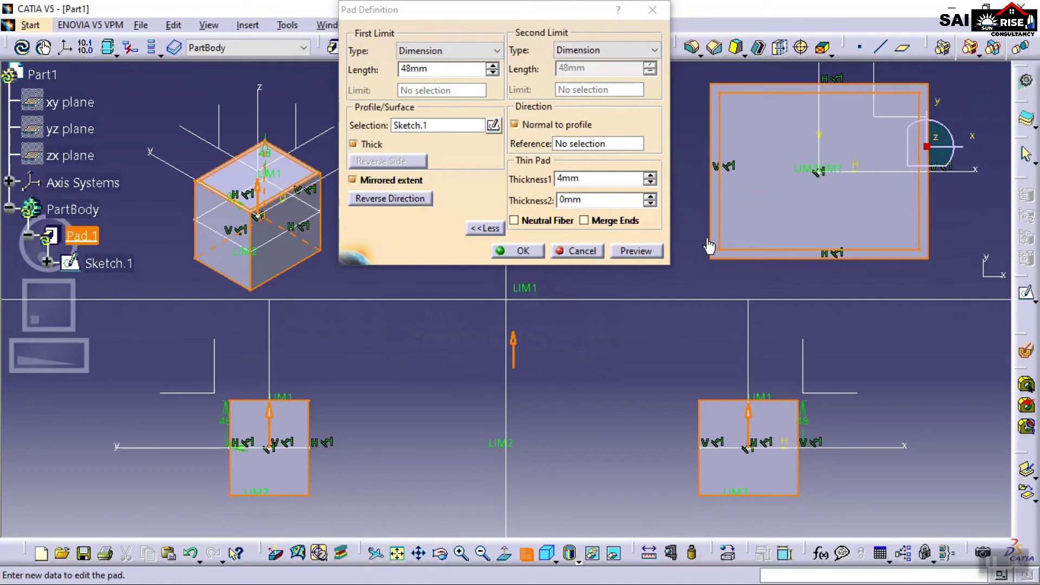
{"action": "left_click", "coordinate": [650, 196]}
{"action": "left_click", "coordinate": [649, 196]}
{"action": "left_click", "coordinate": [649, 195]}
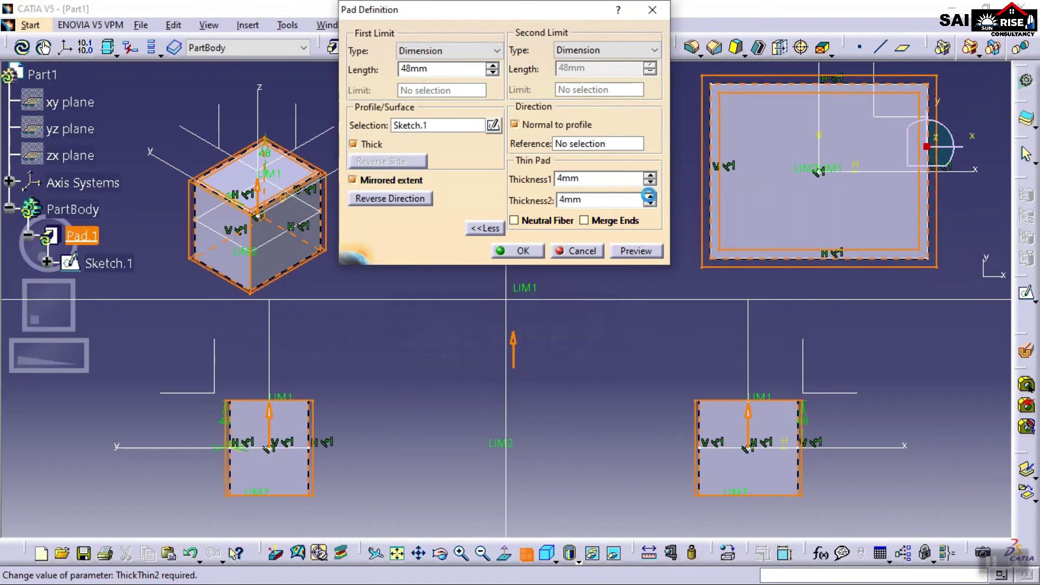
{"action": "left_click", "coordinate": [649, 195]}
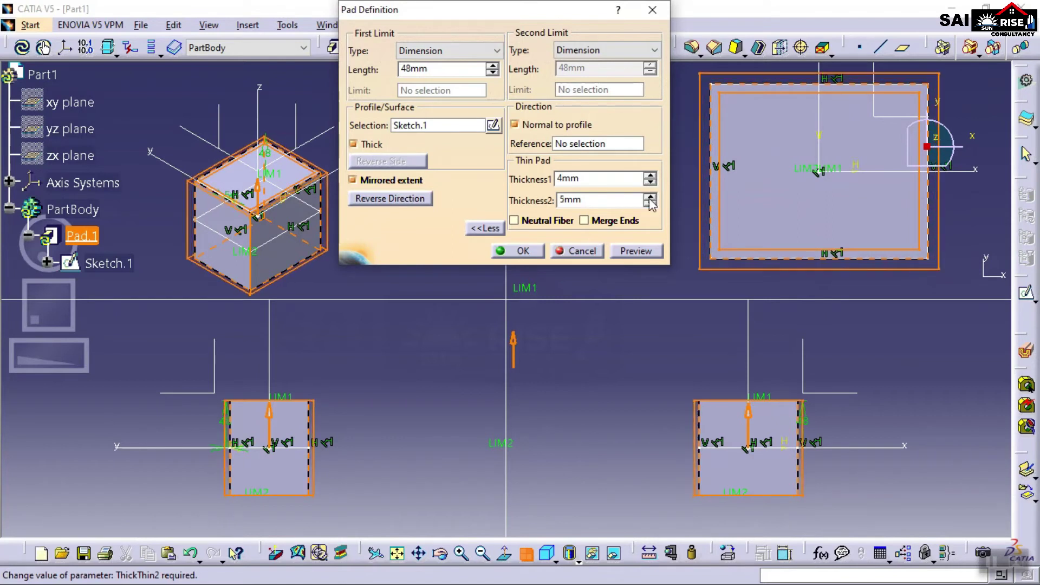
{"action": "left_click", "coordinate": [635, 252]}
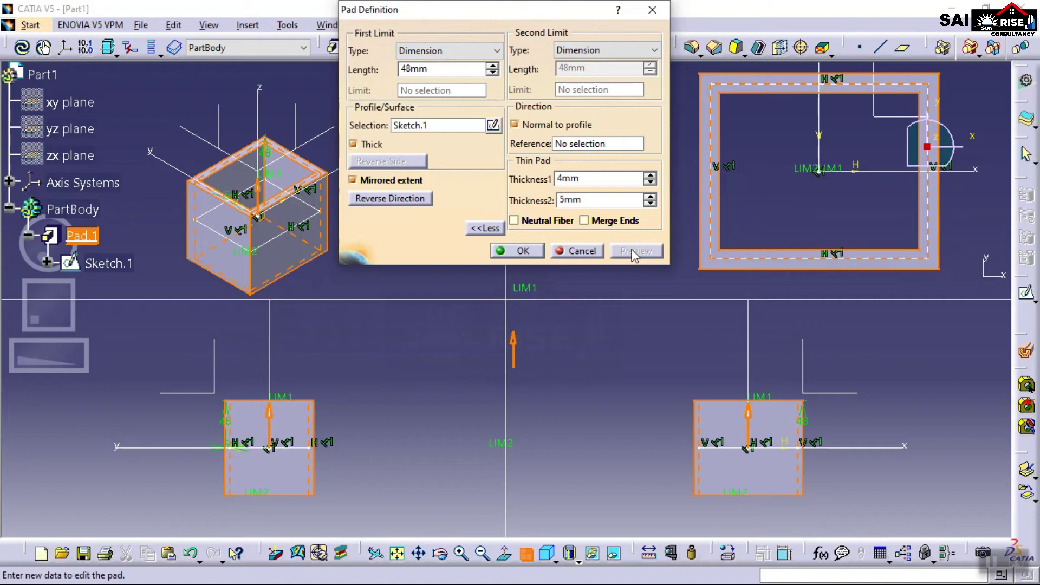
{"action": "mouse_move", "coordinate": [222, 271]}
{"action": "middle_mouse_down"}
{"action": "mouse_move", "coordinate": [236, 164]}
{"action": "mouse_move", "coordinate": [253, 127]}
{"action": "mouse_move", "coordinate": [186, 276]}
{"action": "mouse_move", "coordinate": [211, 269]}
{"action": "middle_mouse_up"}
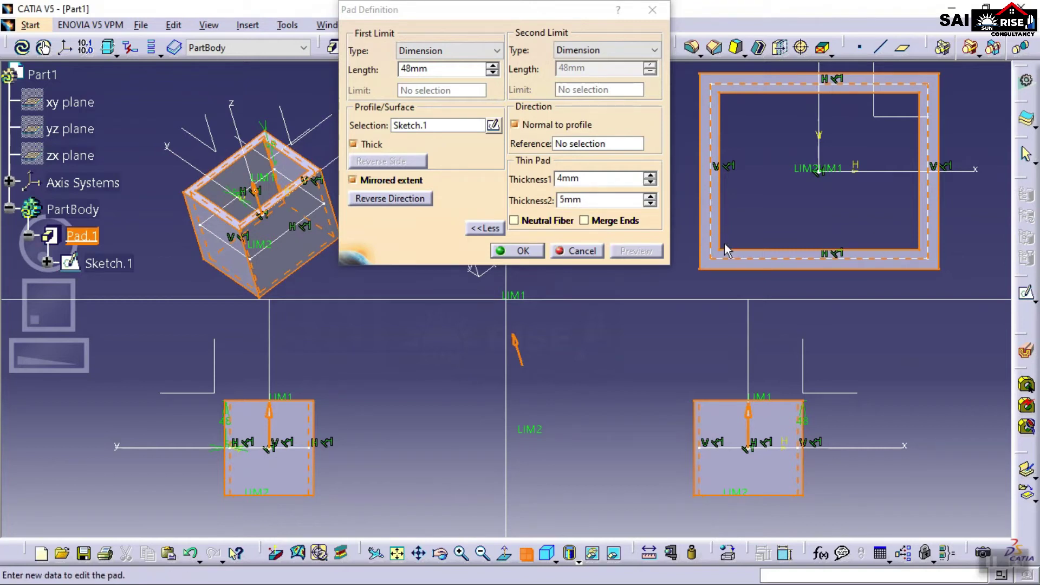
- Turn on Neutral Fiber for the thin pad, preview it, and cancel the pad edits
{"action": "left_click", "coordinate": [514, 222]}
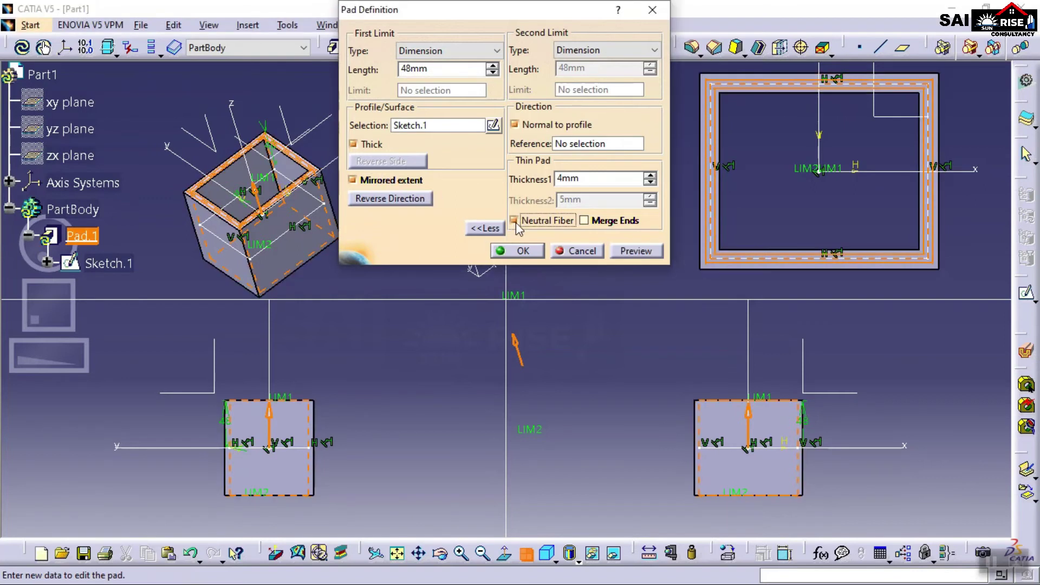
{"action": "middle_click_drag", "start_coordinate": [695, 256], "coordinate": [838, 125]}
{"action": "mouse_move", "coordinate": [772, 249]}
{"action": "middle_mouse_down"}
{"action": "mouse_move", "coordinate": [783, 237]}
{"action": "mouse_move", "coordinate": [758, 244]}
{"action": "middle_mouse_up"}
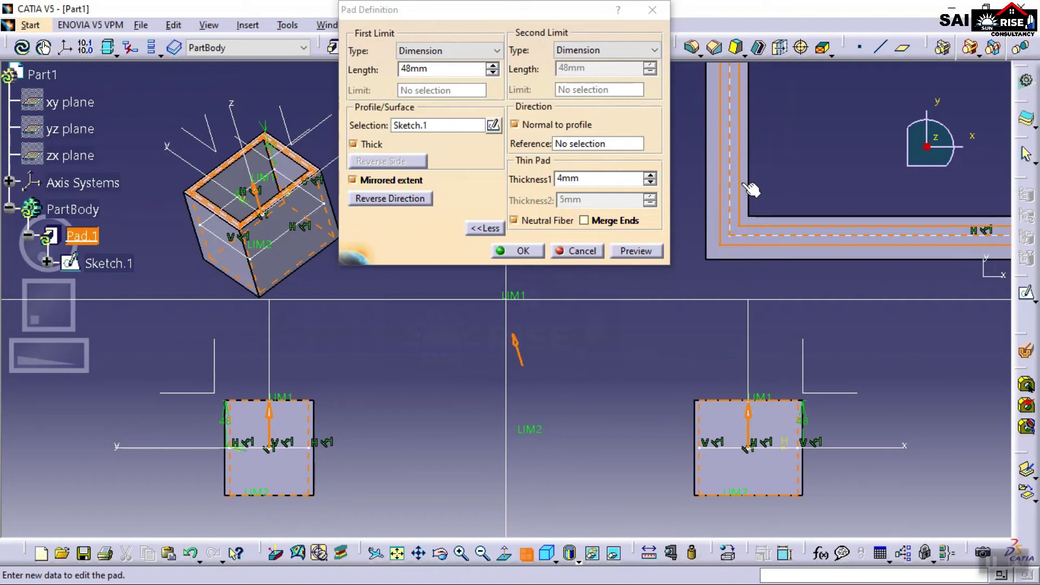
{"action": "left_click", "coordinate": [639, 252]}
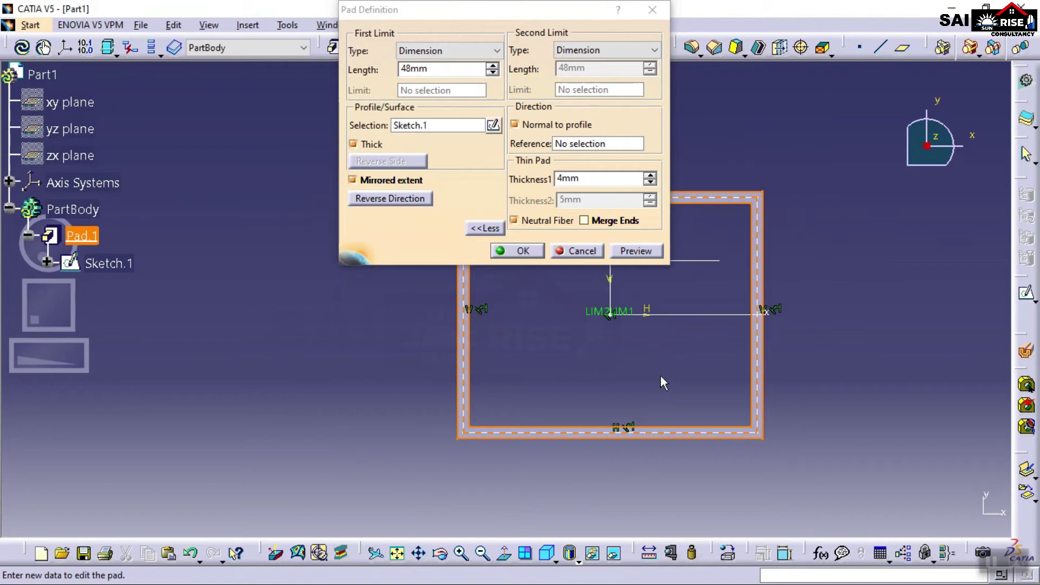
{"action": "left_click", "coordinate": [572, 252]}
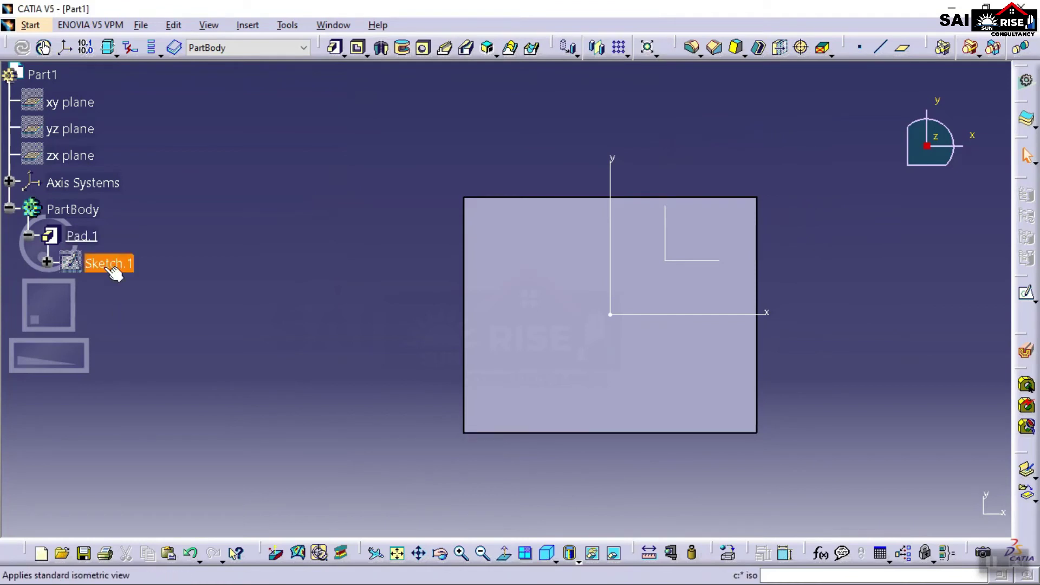
- Delete the pad with Delete aggregated elements turned off so that its rectangle sketch is kept
{"action": "right_click", "coordinate": [81, 235]}
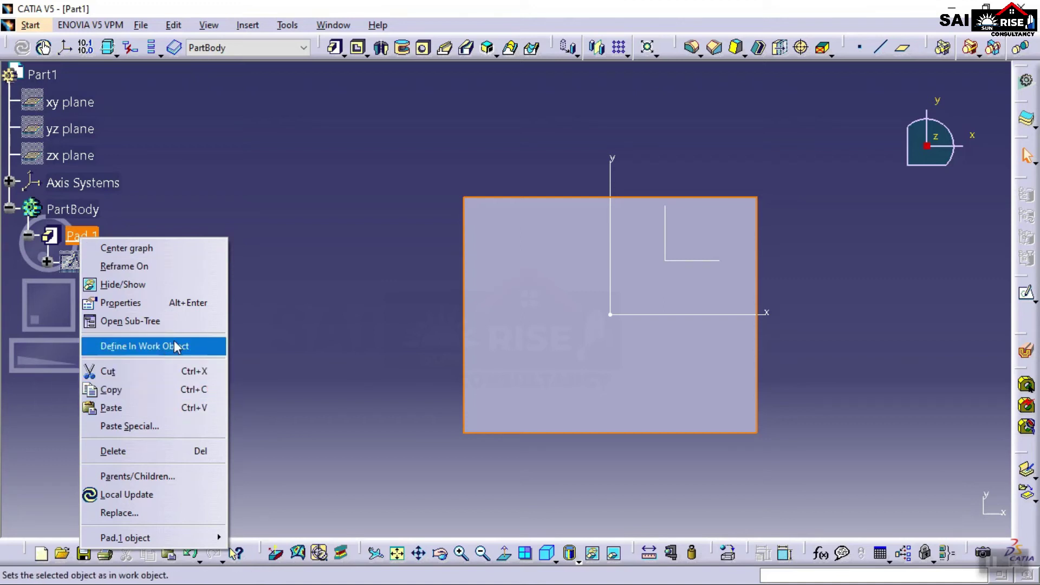
{"action": "left_click", "coordinate": [130, 451]}
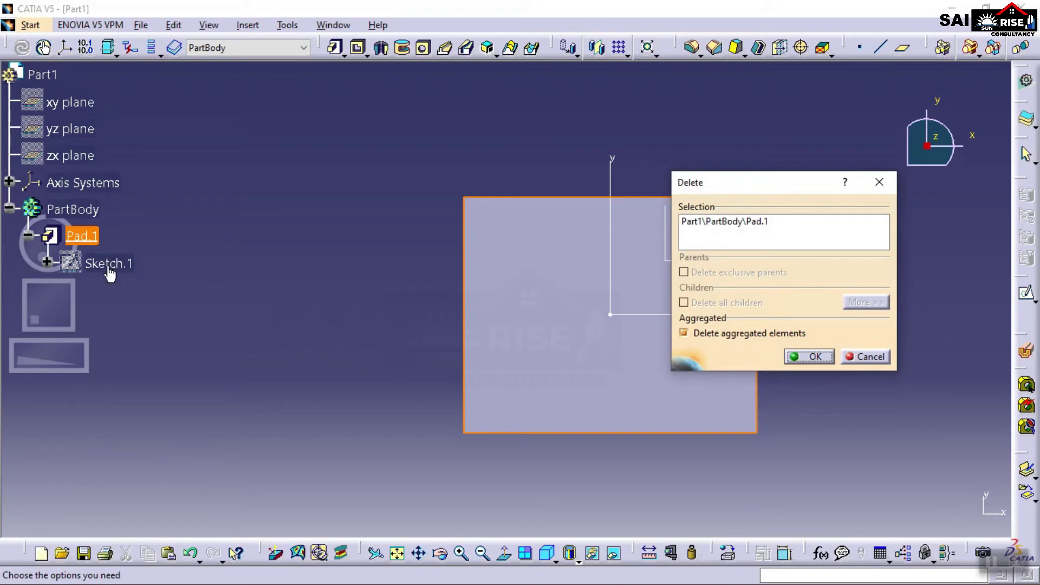
{"action": "left_click", "coordinate": [683, 333]}
{"action": "left_click", "coordinate": [684, 333]}
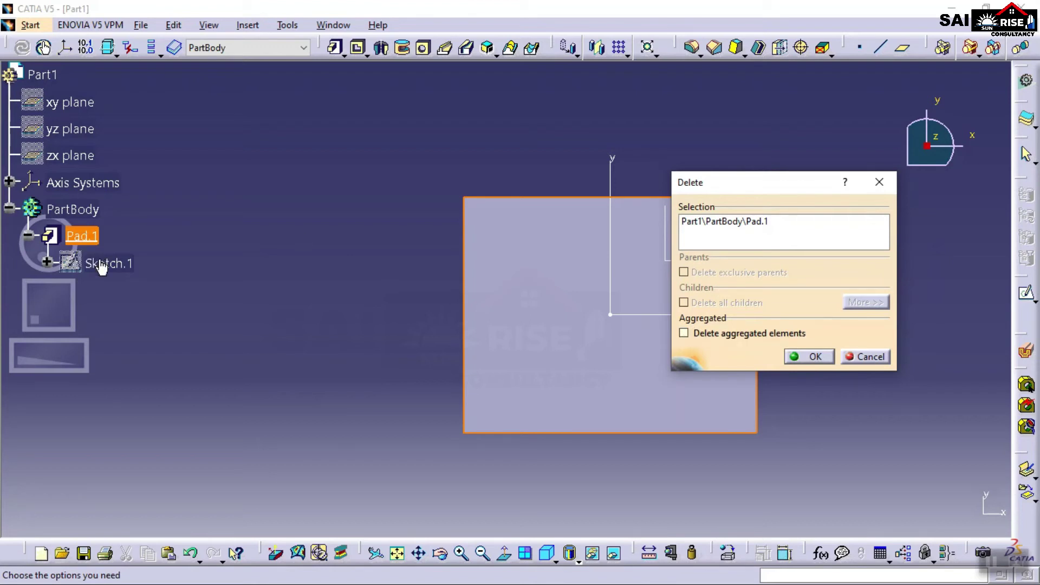
{"action": "left_click", "coordinate": [683, 332]}
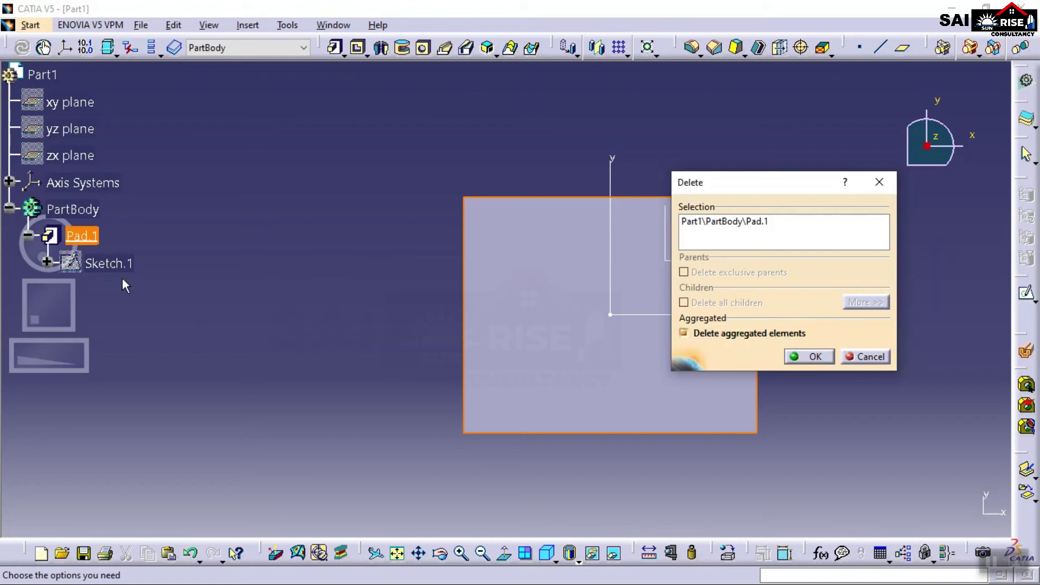
{"action": "left_click", "coordinate": [683, 334]}
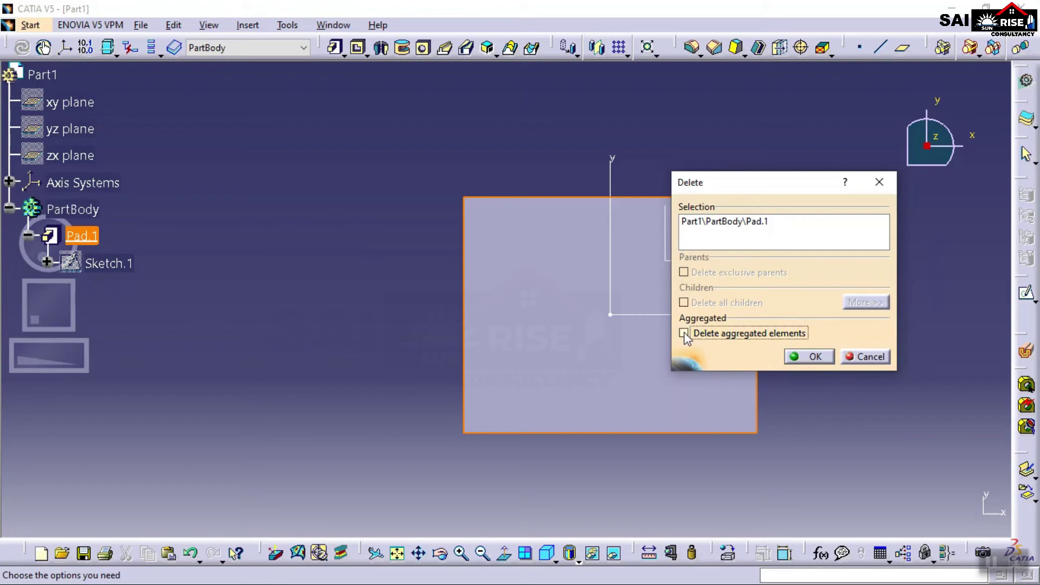
{"action": "left_click", "coordinate": [800, 357]}
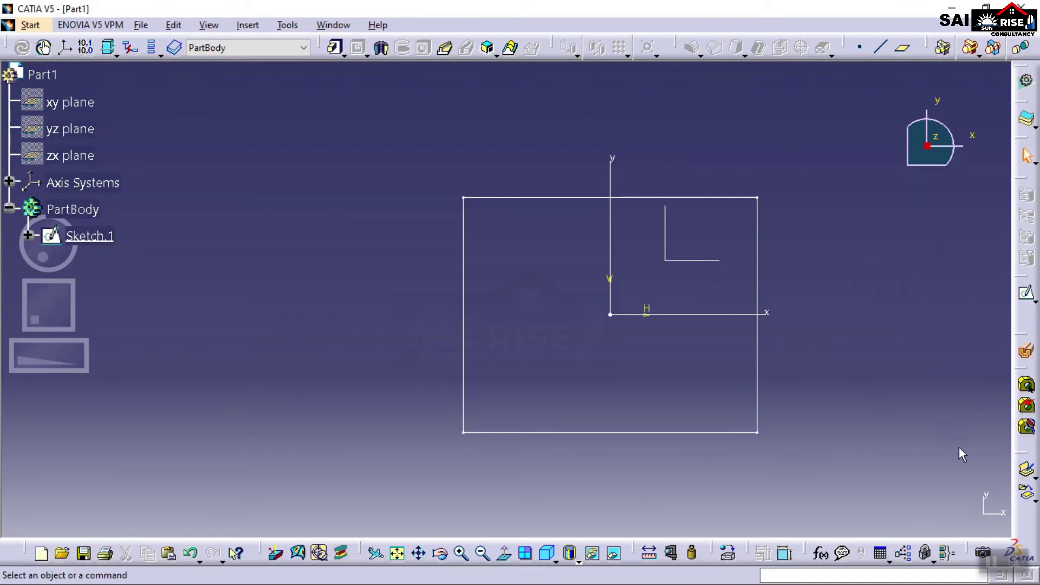
- Sketch a single slanted line on the zx plane, beside the origin, and exit the sketch
{"action": "left_click", "coordinate": [547, 552]}
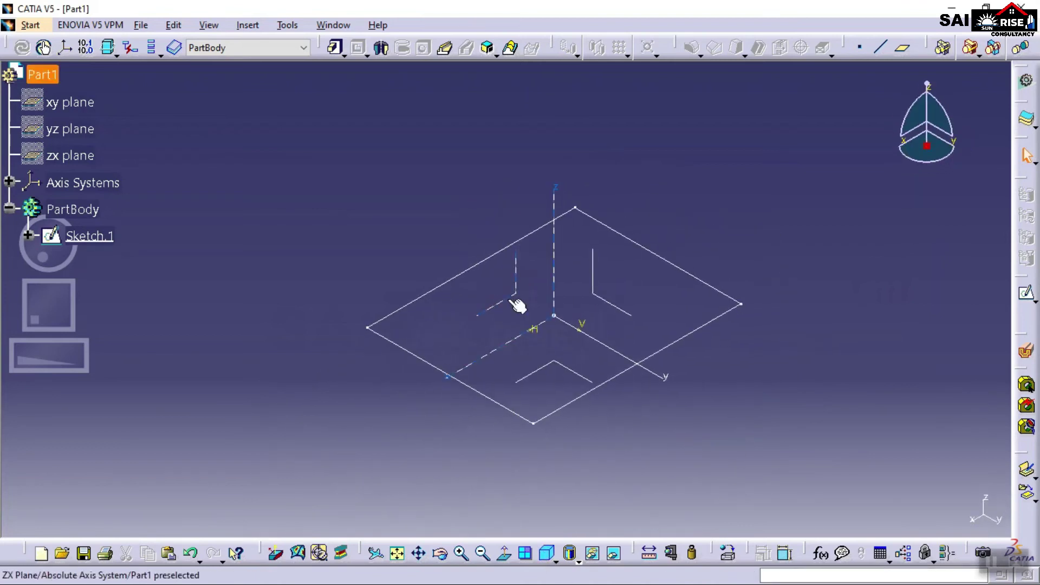
{"action": "left_click", "coordinate": [517, 298]}
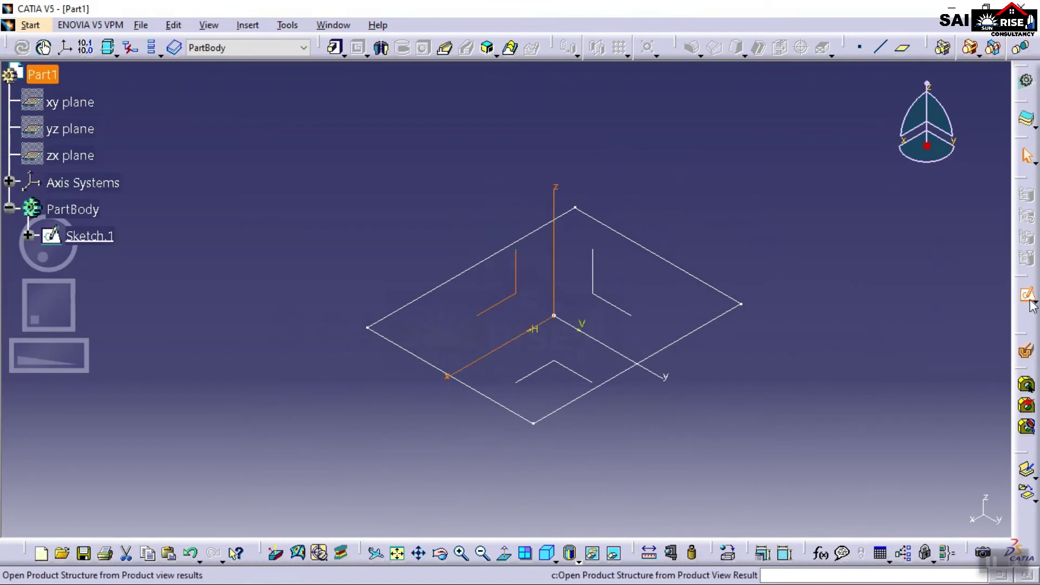
{"action": "left_click", "coordinate": [1028, 298]}
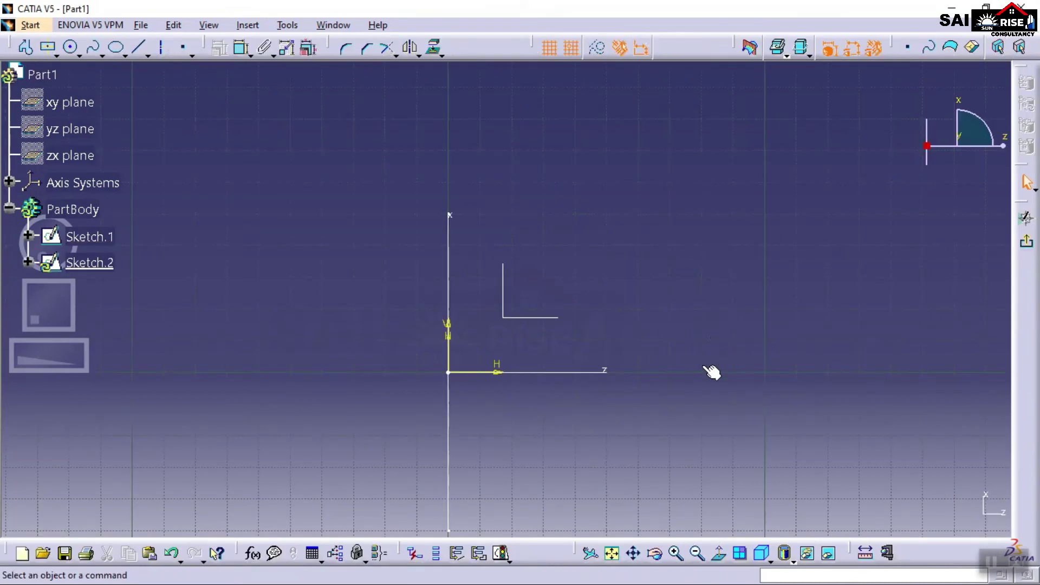
{"action": "left_click", "coordinate": [139, 47]}
{"action": "left_click", "coordinate": [574, 278]}
{"action": "left_click", "coordinate": [859, 434]}
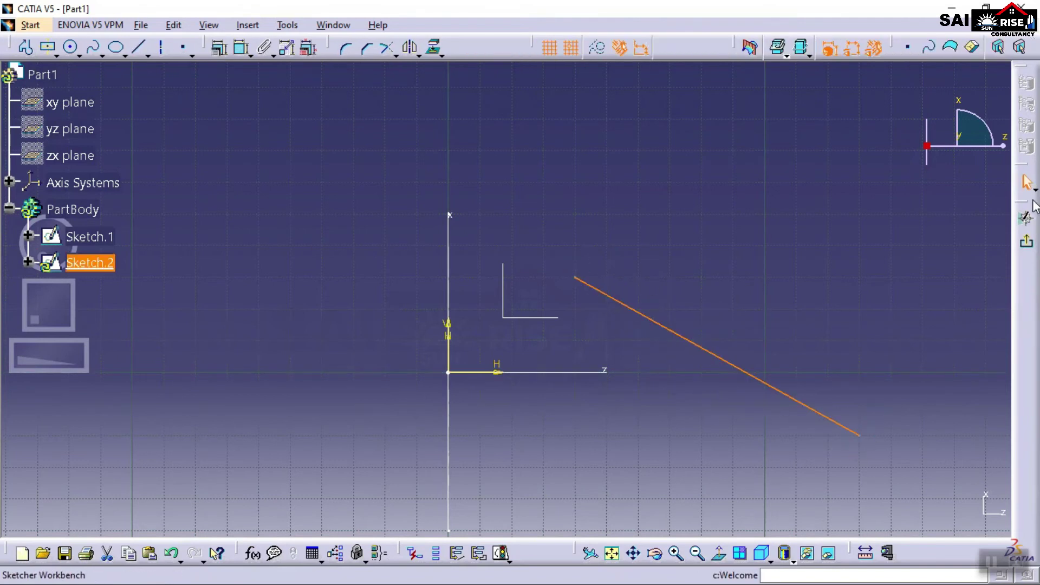
{"action": "left_click", "coordinate": [1026, 241]}
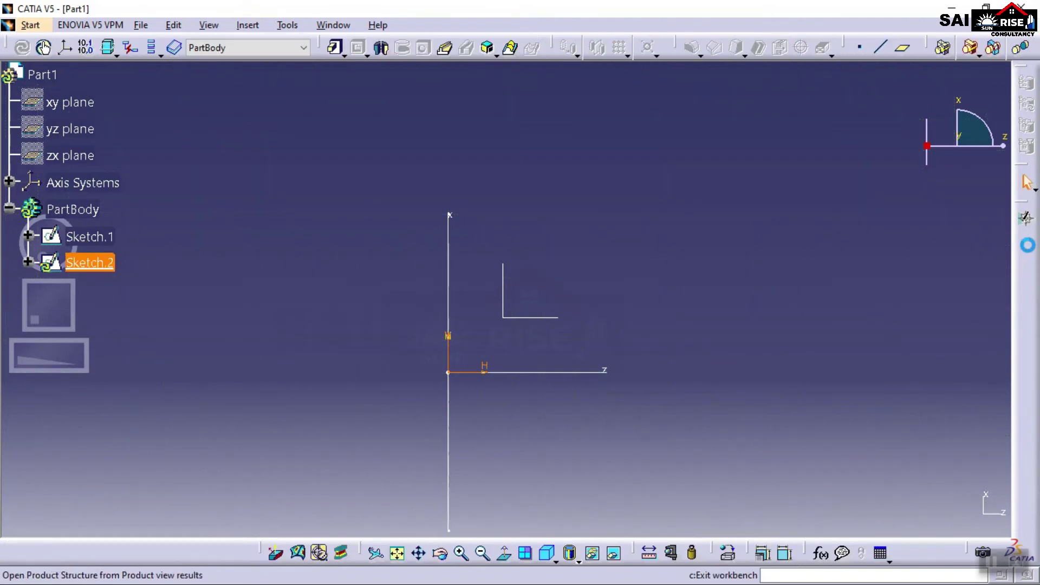
- Start a pad on the centered rectangle sketch with a 48 mm length and show its extended options
{"action": "mouse_move", "coordinate": [706, 304]}
{"action": "middle_mouse_down"}
{"action": "mouse_move", "coordinate": [789, 366]}
{"action": "mouse_move", "coordinate": [779, 434]}
{"action": "middle_mouse_up"}
{"action": "middle_click_drag", "start_coordinate": [655, 315], "coordinate": [660, 365]}
{"action": "left_click", "coordinate": [661, 349]}
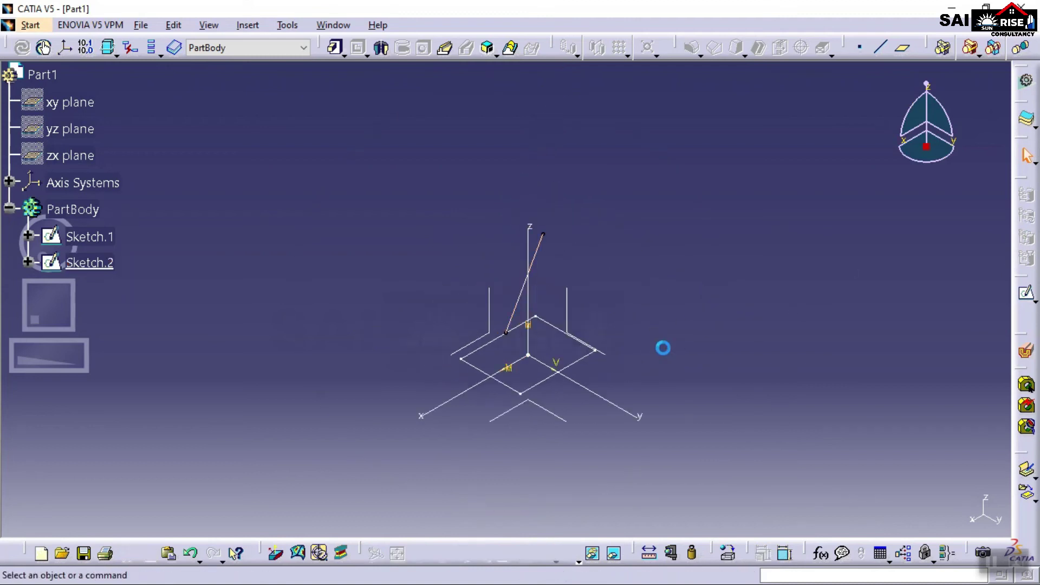
{"action": "left_click", "coordinate": [335, 48]}
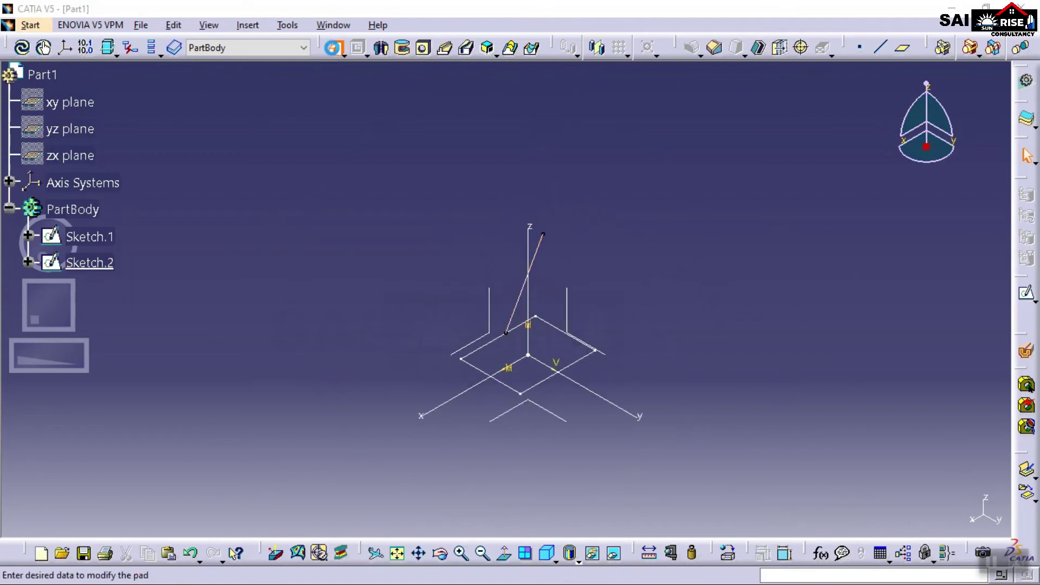
{"action": "left_click", "coordinate": [534, 388]}
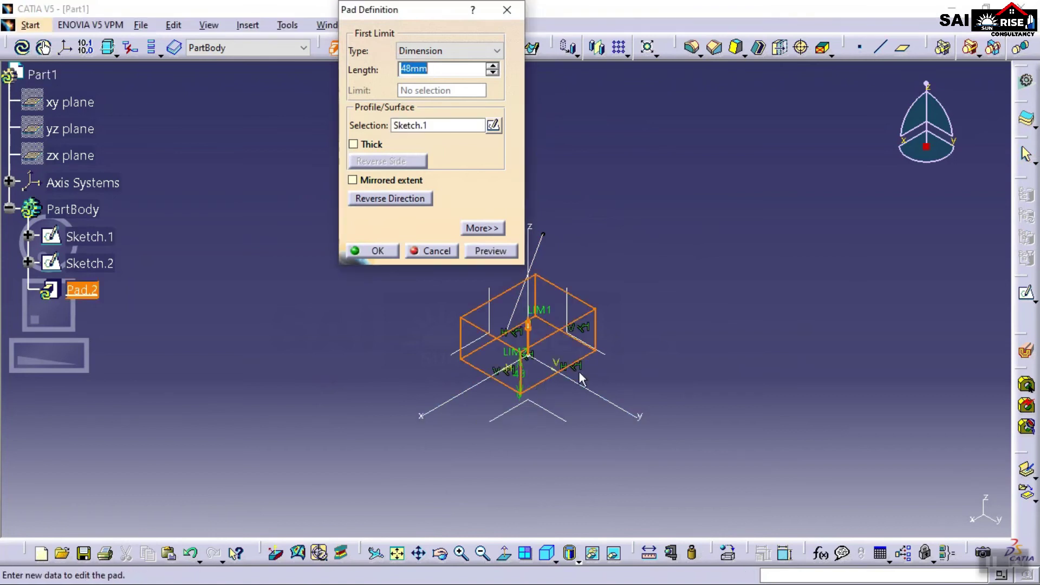
{"action": "middle_click_drag", "start_coordinate": [666, 340], "coordinate": [694, 403]}
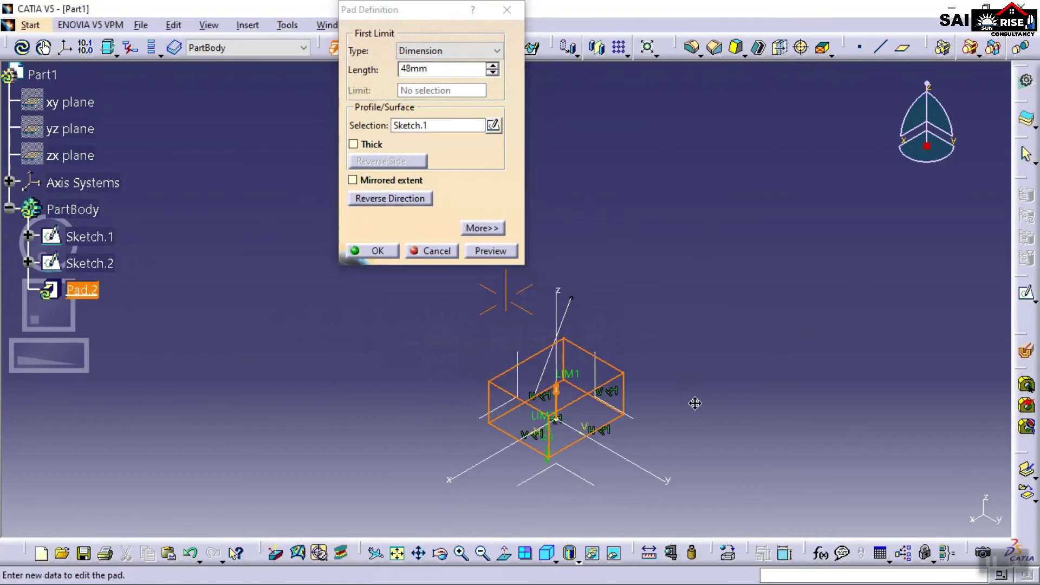
{"action": "left_click", "coordinate": [482, 228]}
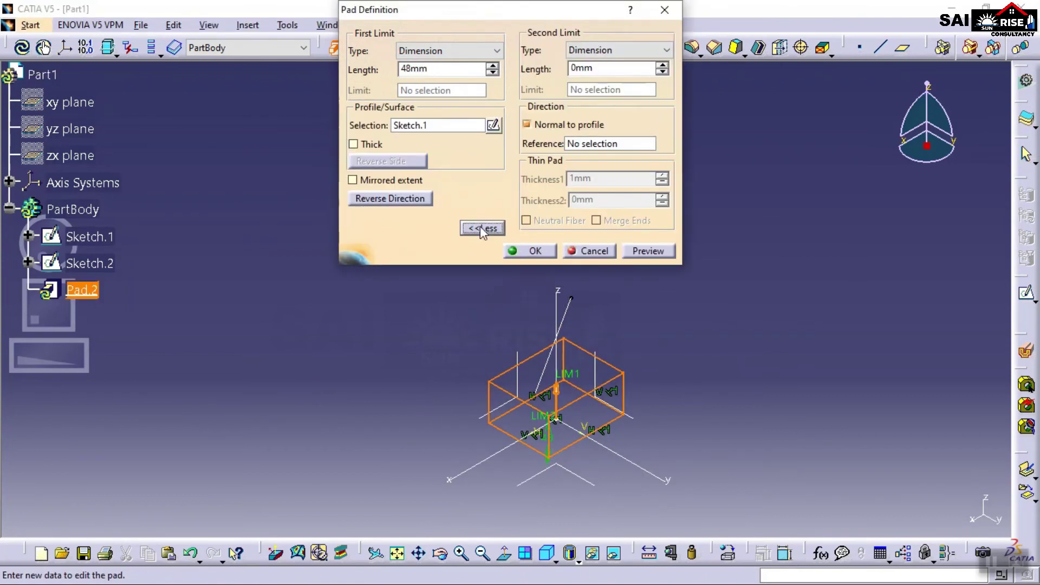
- Turn off Normal to profile, use the slanted line as the pad's direction reference, preview it, and create the pad
{"action": "left_click", "coordinate": [527, 124]}
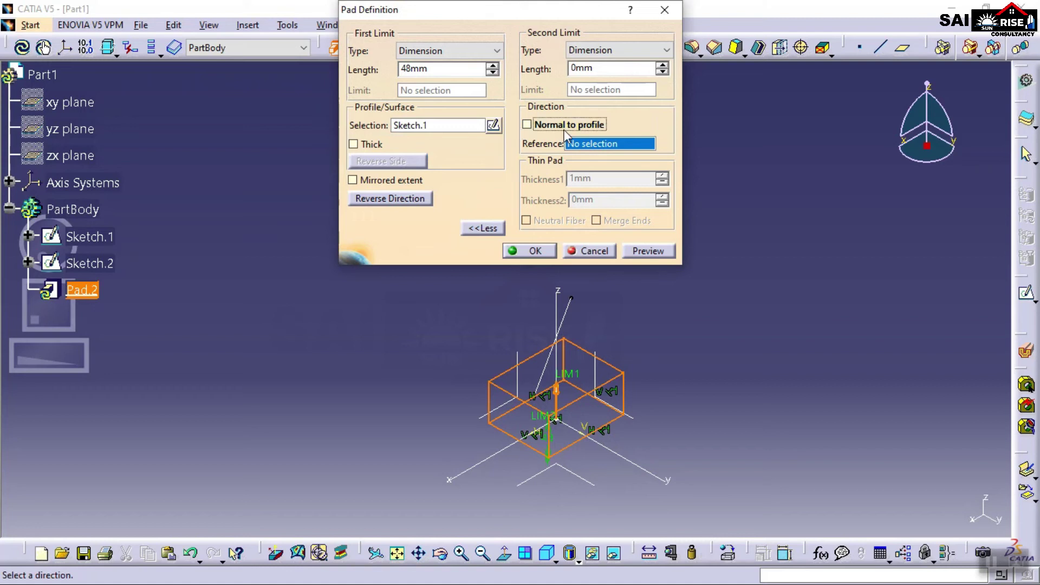
{"action": "left_click", "coordinate": [567, 312]}
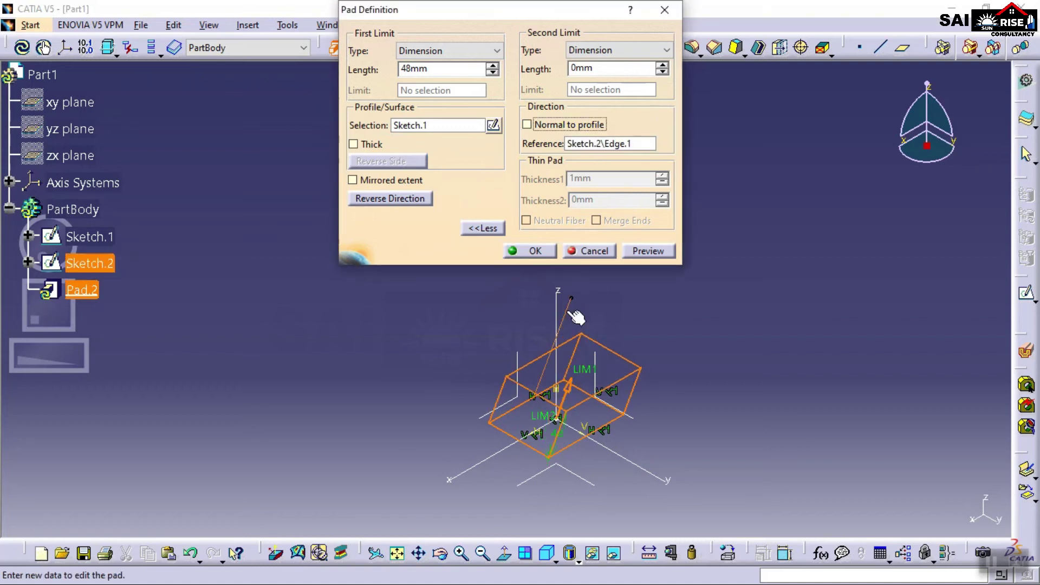
{"action": "left_click", "coordinate": [648, 251]}
{"action": "middle_click_drag", "start_coordinate": [675, 387], "coordinate": [589, 351]}
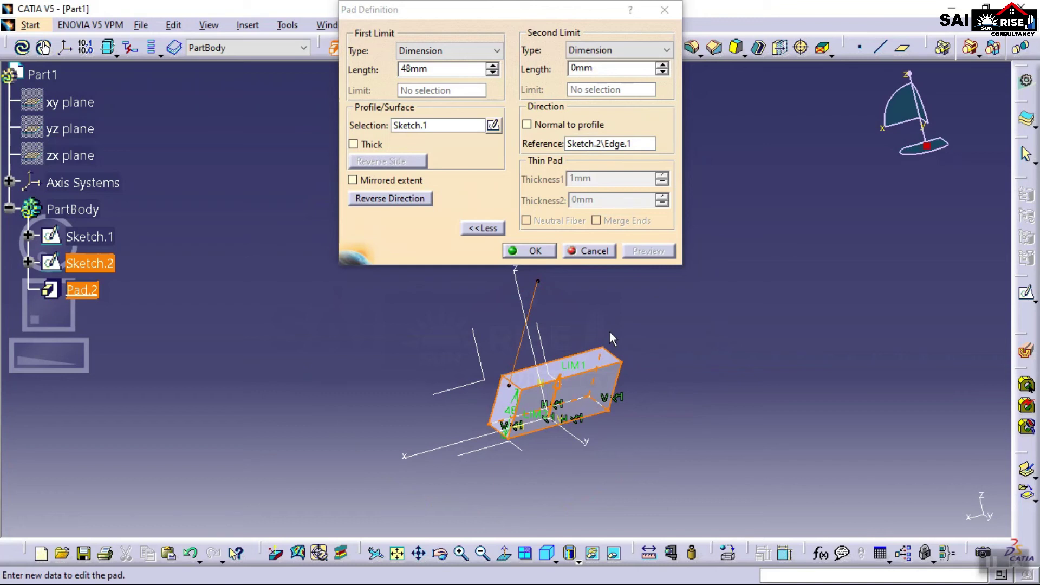
{"action": "left_click", "coordinate": [526, 251]}
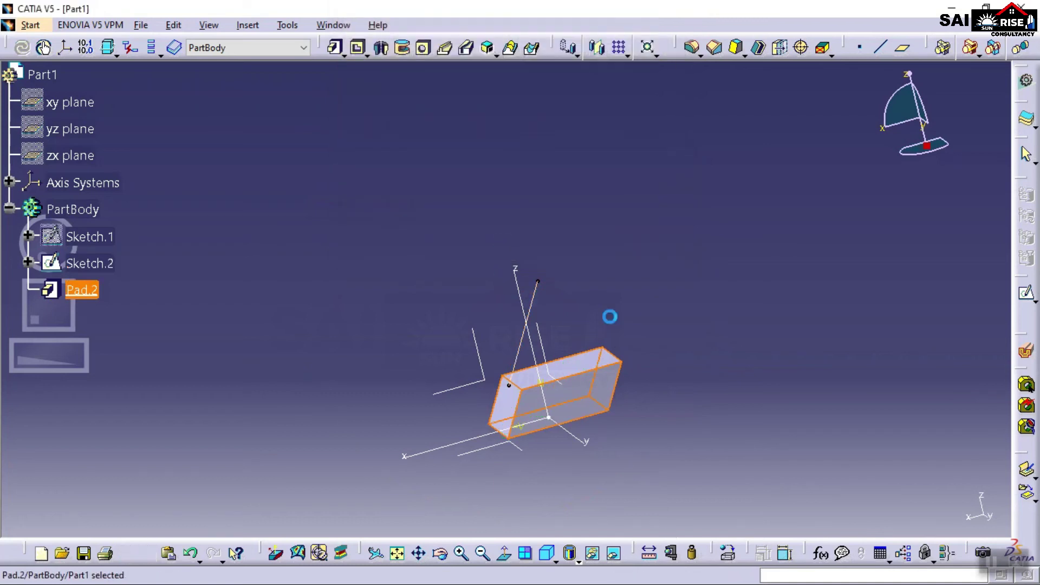
{"action": "middle_click_drag", "start_coordinate": [458, 291], "coordinate": [672, 401]}
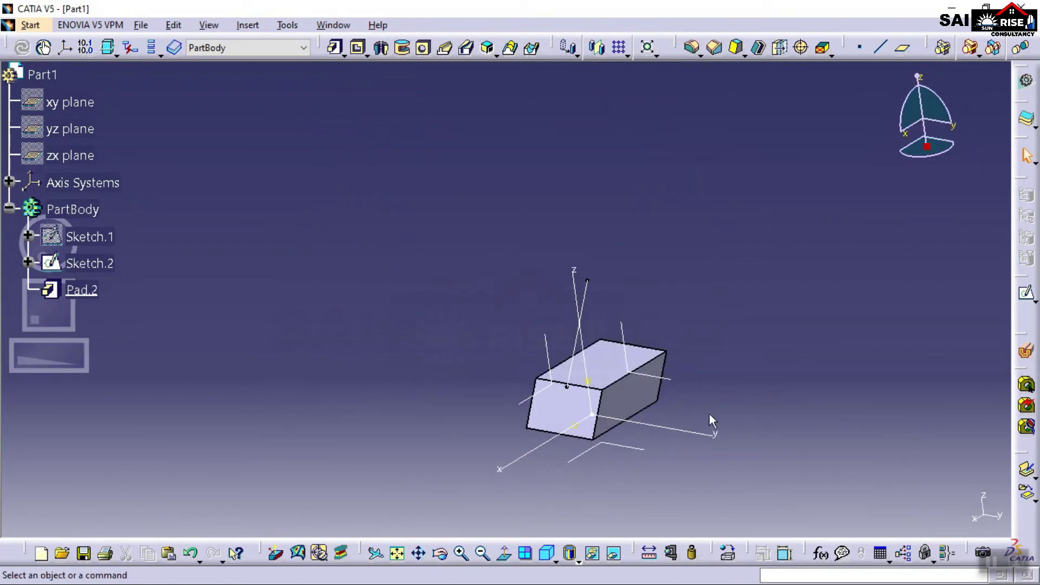
- Delete the slanted pad, the slanted line sketch, and the rectangle sketch, leaving the PartBody empty
{"action": "right_click", "coordinate": [70, 290]}
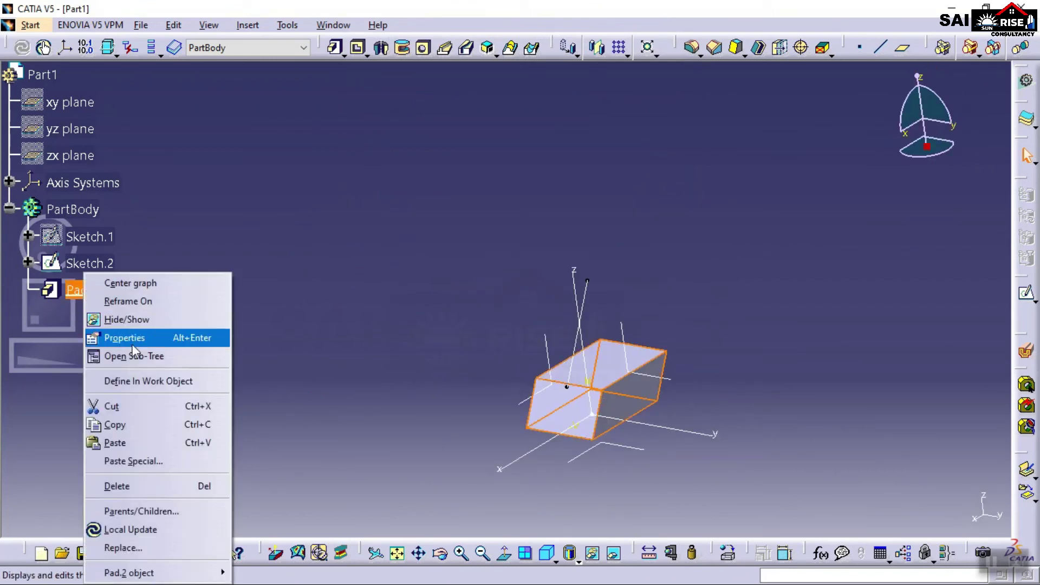
{"action": "left_click", "coordinate": [117, 486]}
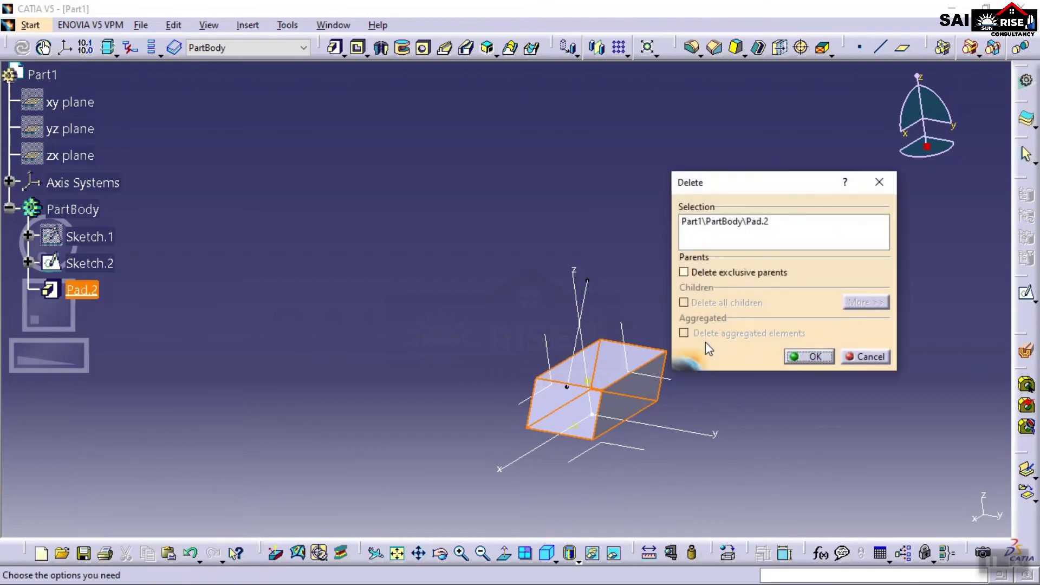
{"action": "left_click", "coordinate": [806, 358]}
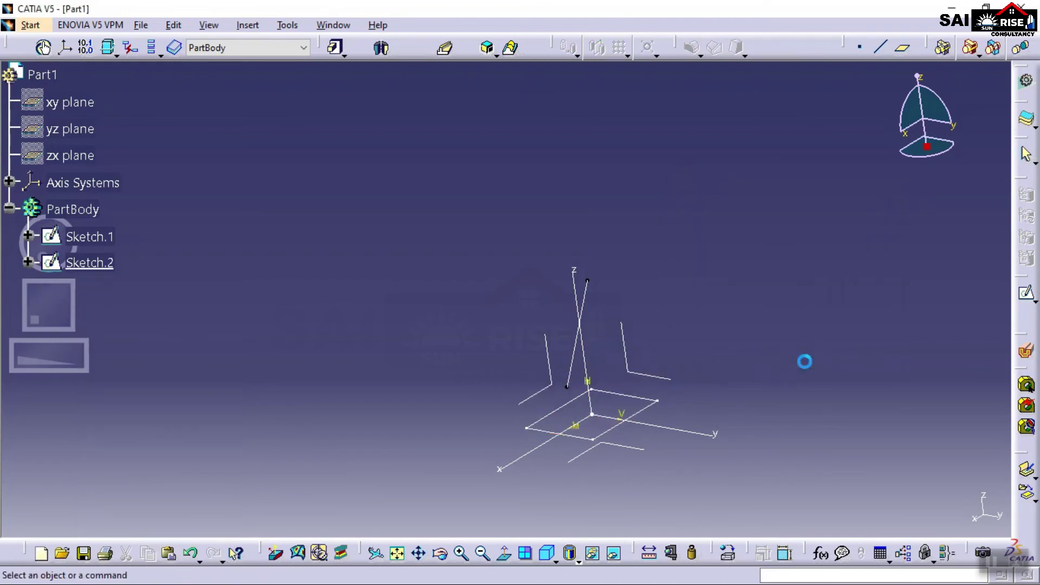
{"action": "right_click", "coordinate": [89, 262]}
{"action": "left_click", "coordinate": [144, 477]}
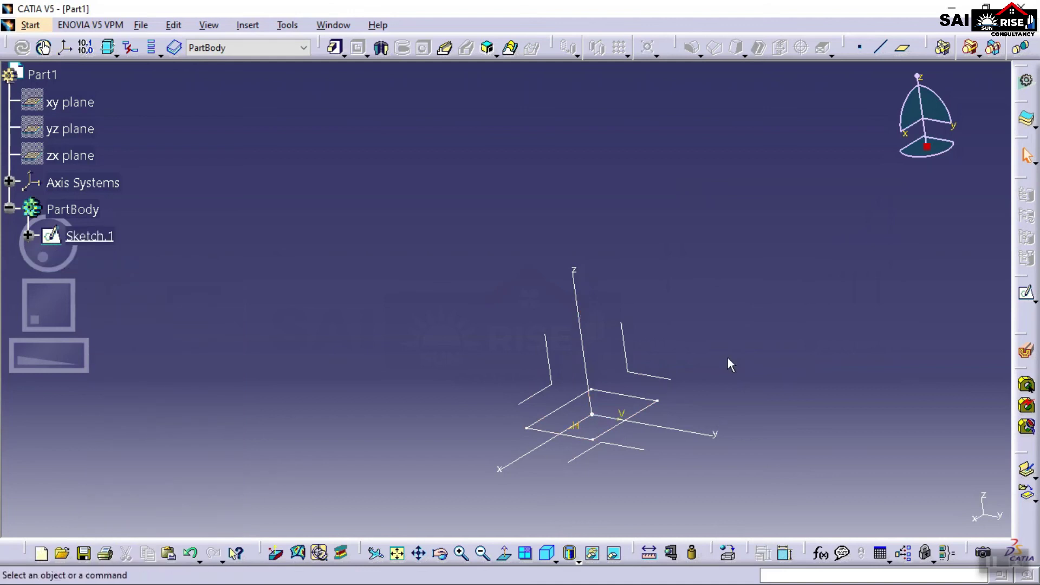
{"action": "right_click", "coordinate": [122, 240]}
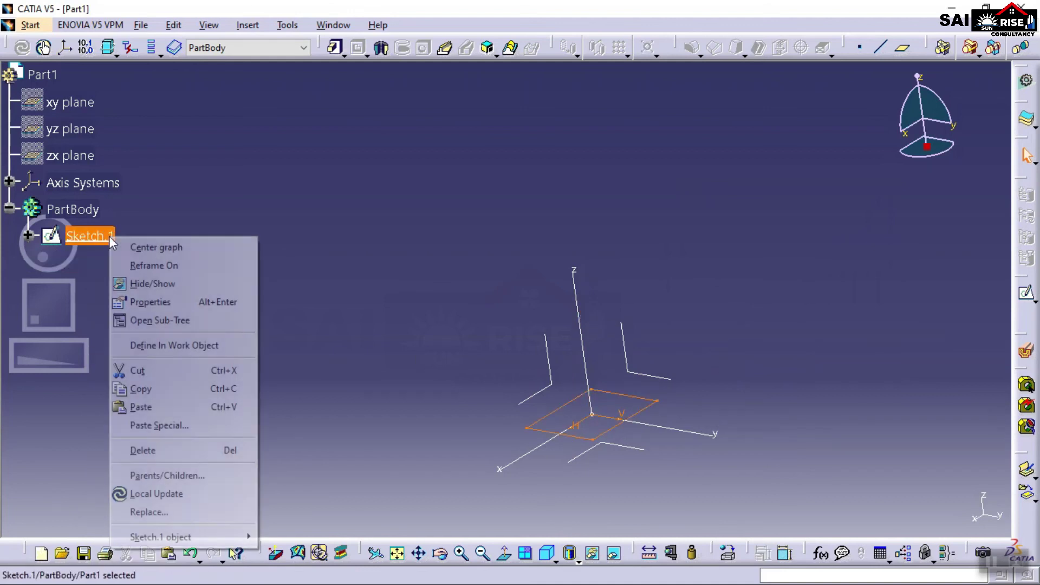
{"action": "left_click", "coordinate": [164, 450]}
{"action": "left_click", "coordinate": [810, 357]}
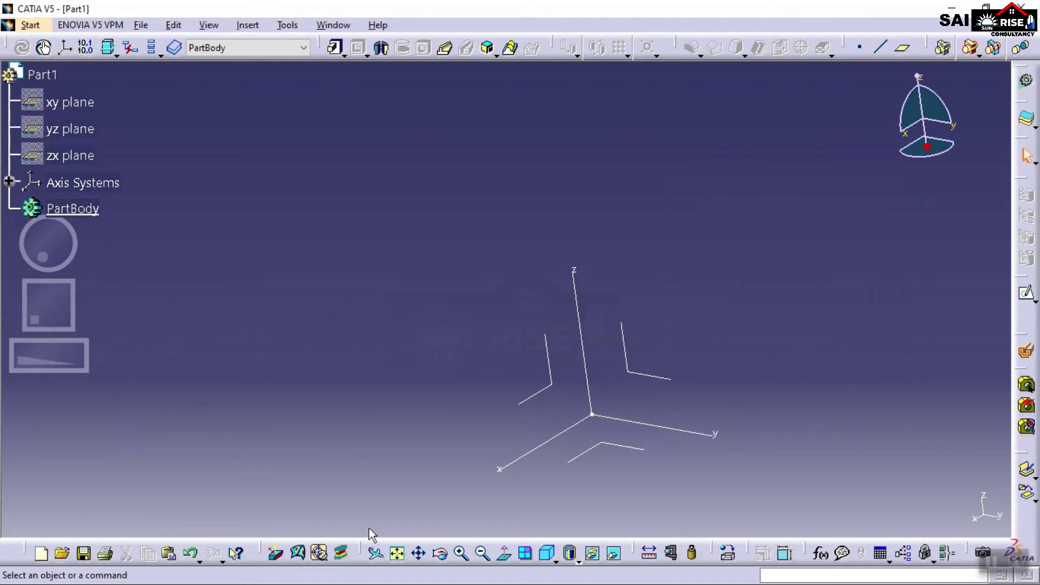
- Sketch a large centered rectangle about the origin on the xy plane and exit the sketch
{"action": "left_click", "coordinate": [547, 552]}
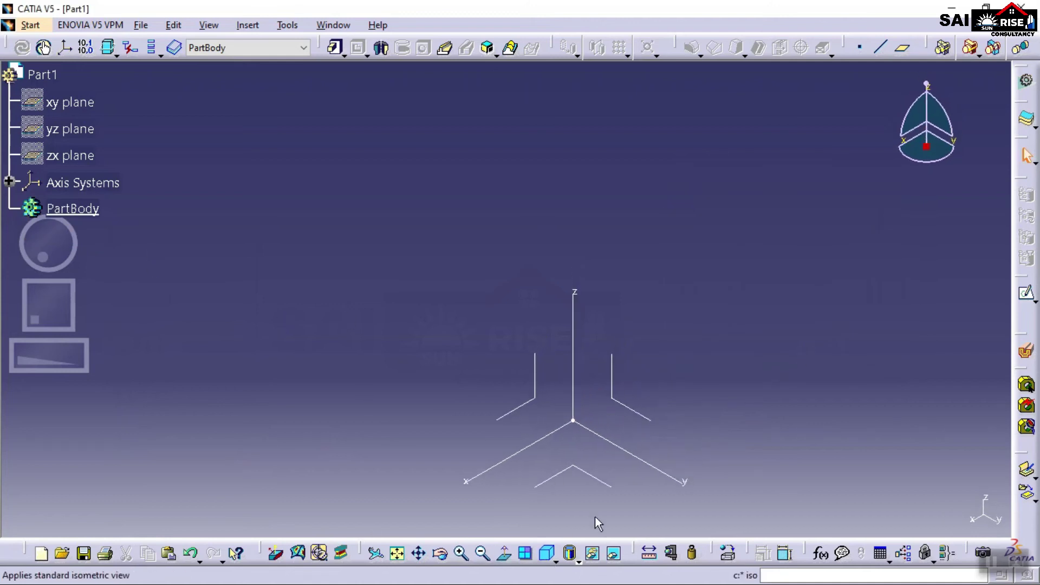
{"action": "left_click", "coordinate": [597, 477]}
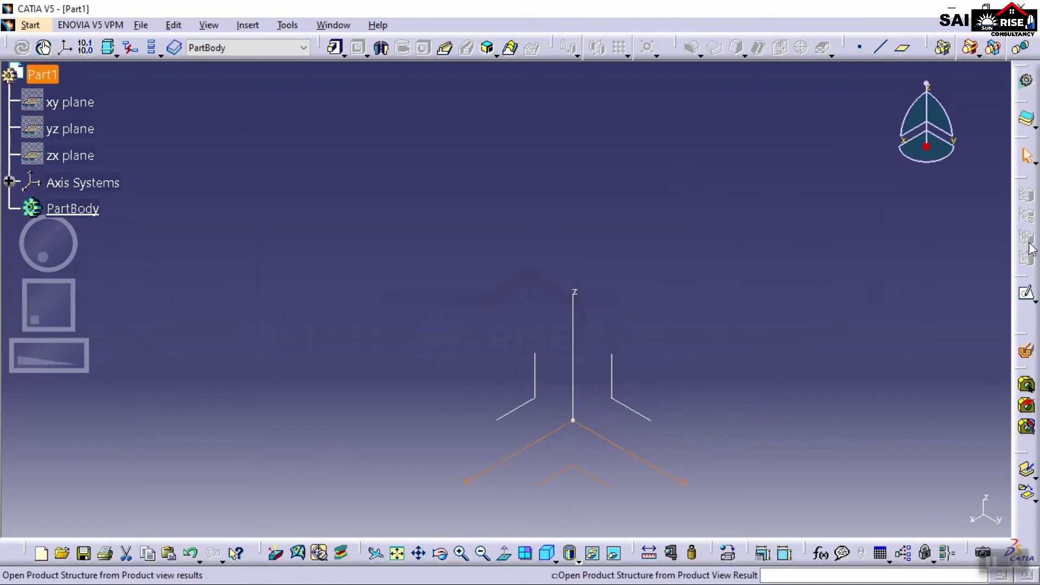
{"action": "left_click", "coordinate": [1027, 295]}
{"action": "middle_click_drag", "start_coordinate": [763, 281], "coordinate": [562, 438]}
{"action": "mouse_move", "coordinate": [379, 357]}
{"action": "middle_mouse_down"}
{"action": "mouse_move", "coordinate": [493, 385]}
{"action": "mouse_move", "coordinate": [502, 442]}
{"action": "middle_mouse_up"}
{"action": "left_click", "coordinate": [494, 385]}
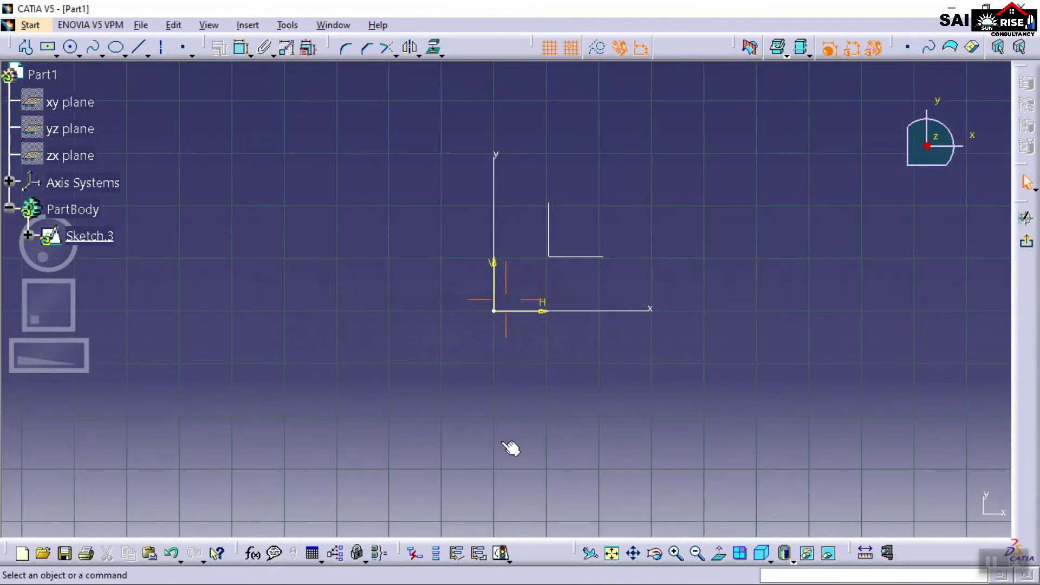
{"action": "left_click", "coordinate": [46, 49]}
{"action": "left_click", "coordinate": [494, 311]}
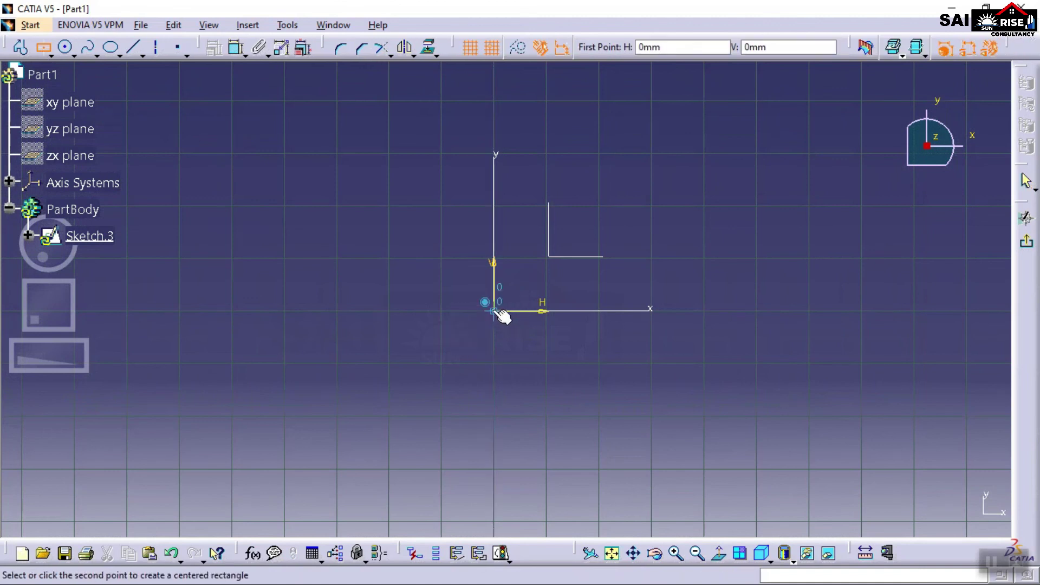
{"action": "left_click", "coordinate": [803, 521]}
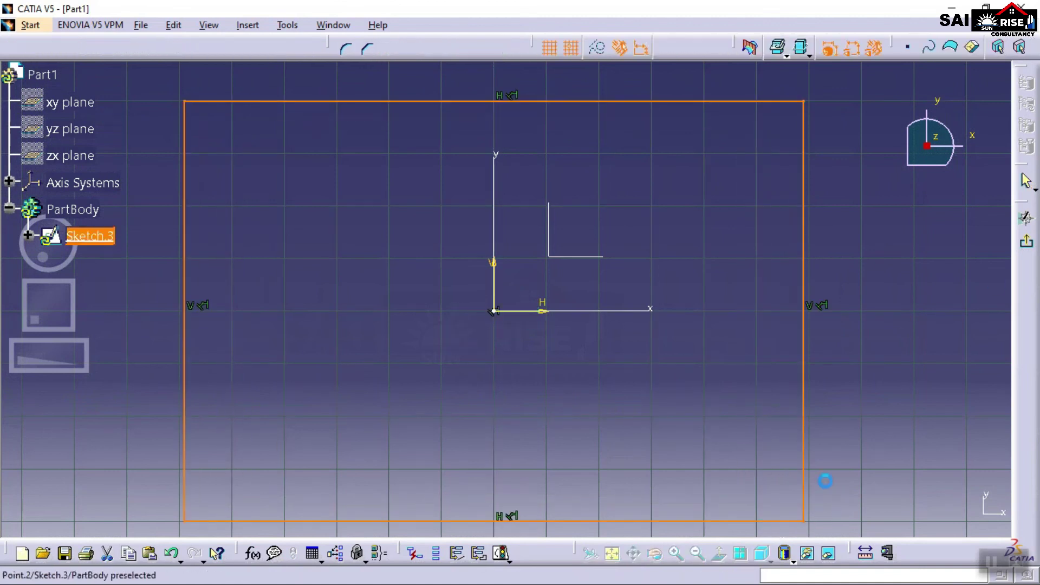
{"action": "left_click", "coordinate": [1025, 241]}
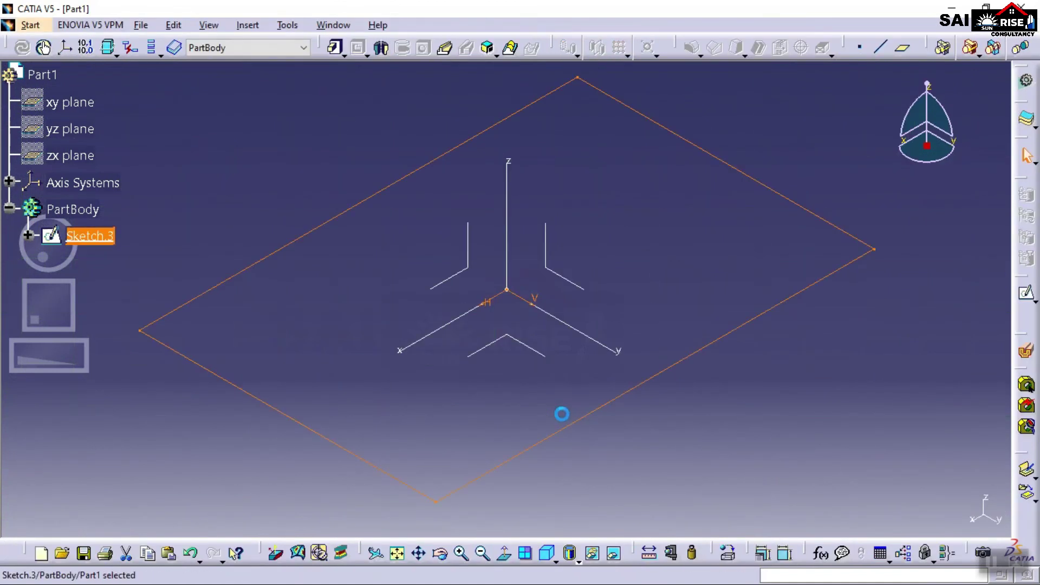
- Pad the rectangle as a Thick profile with a 119 mm length, 1 mm Thickness1, and Mirrored extent on
{"action": "left_click", "coordinate": [335, 48]}
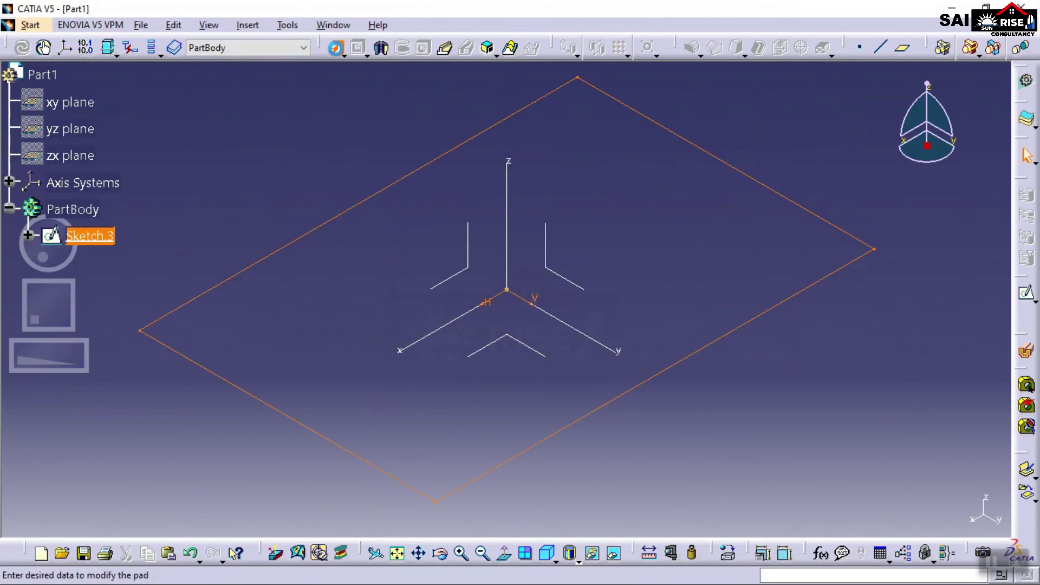
{"action": "left_click", "coordinate": [352, 144]}
{"action": "left_click", "coordinate": [485, 227]}
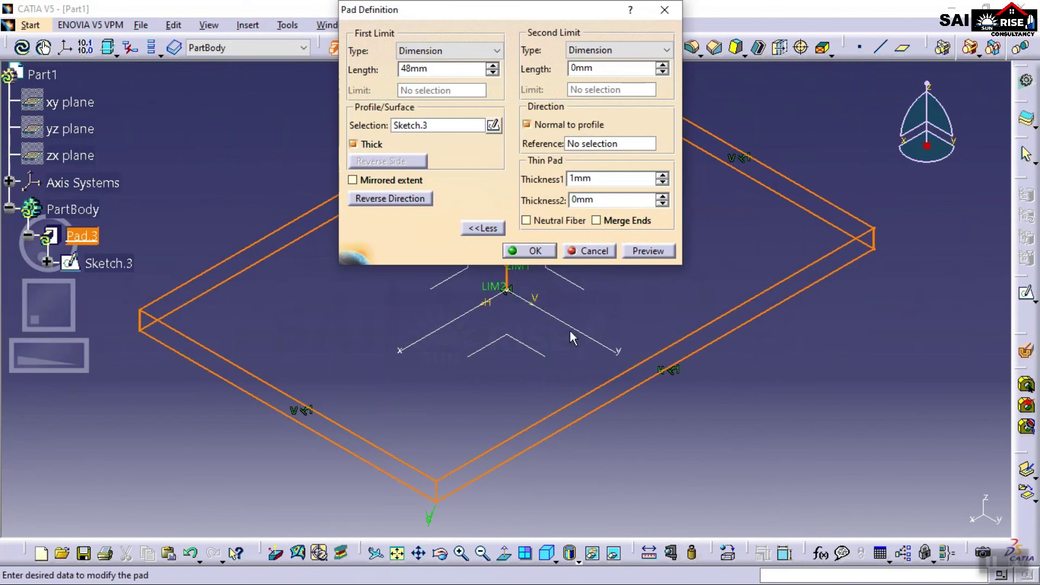
{"action": "left_click", "coordinate": [492, 66]}
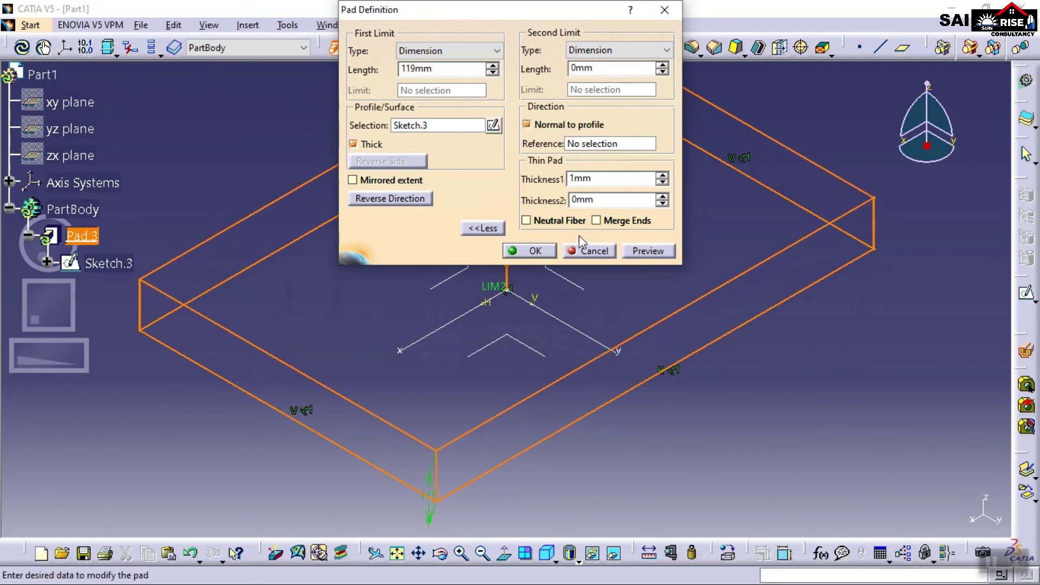
{"action": "left_click", "coordinate": [379, 180]}
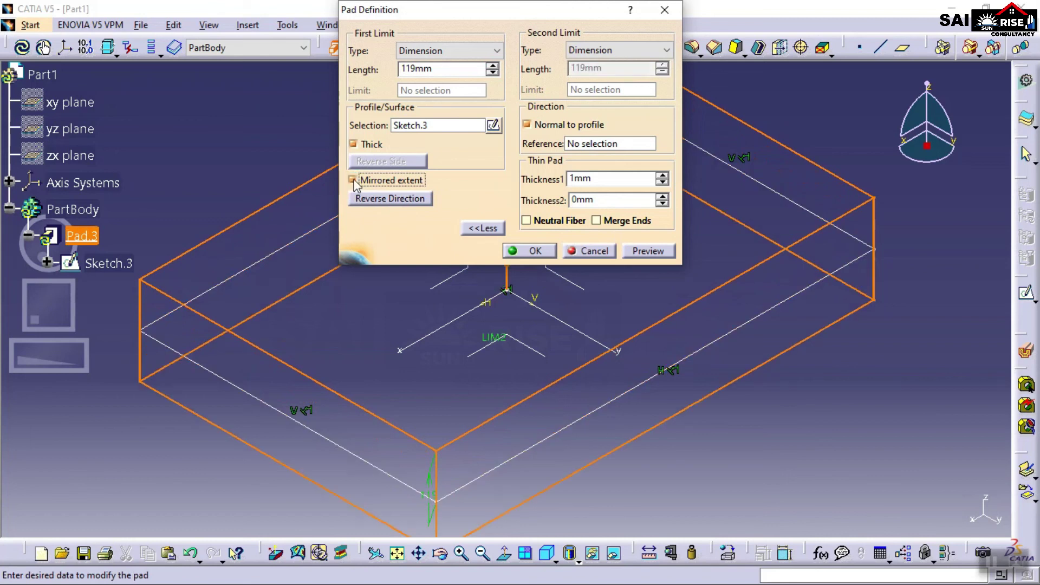
{"action": "left_click", "coordinate": [650, 251]}
{"action": "left_click", "coordinate": [533, 251]}
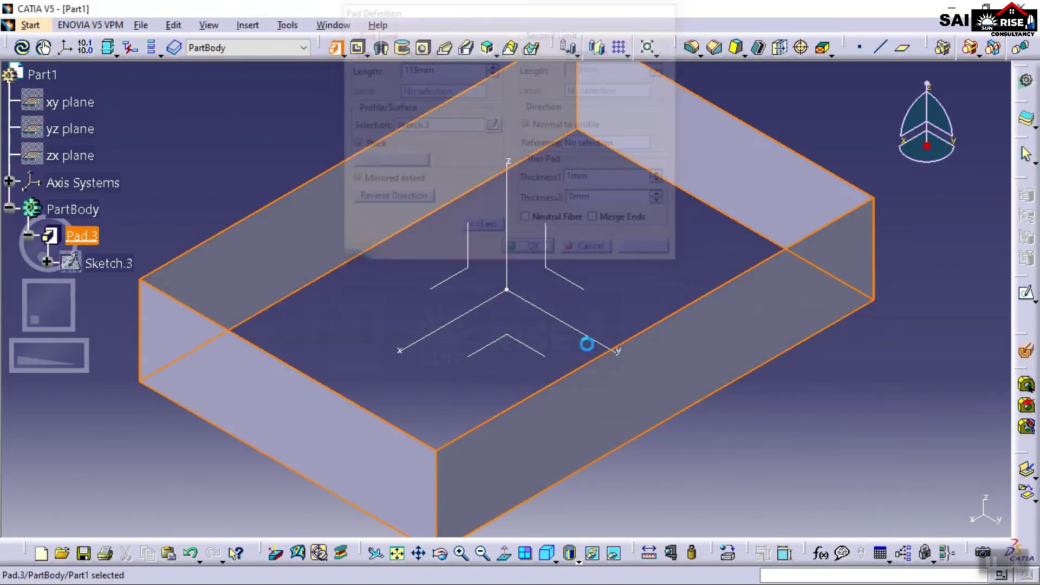
{"action": "middle_click_drag", "start_coordinate": [622, 223], "coordinate": [650, 260]}
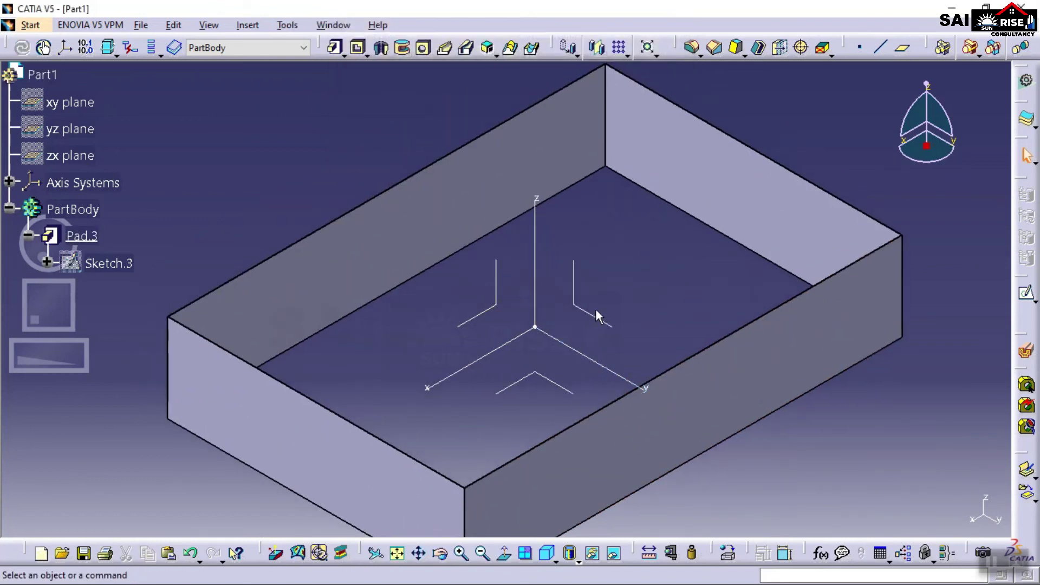
- Sketch an open three-line U-shaped profile on the yz plane, within the thin walls near the origin, and exit the sketch
{"action": "left_click", "coordinate": [1025, 293]}
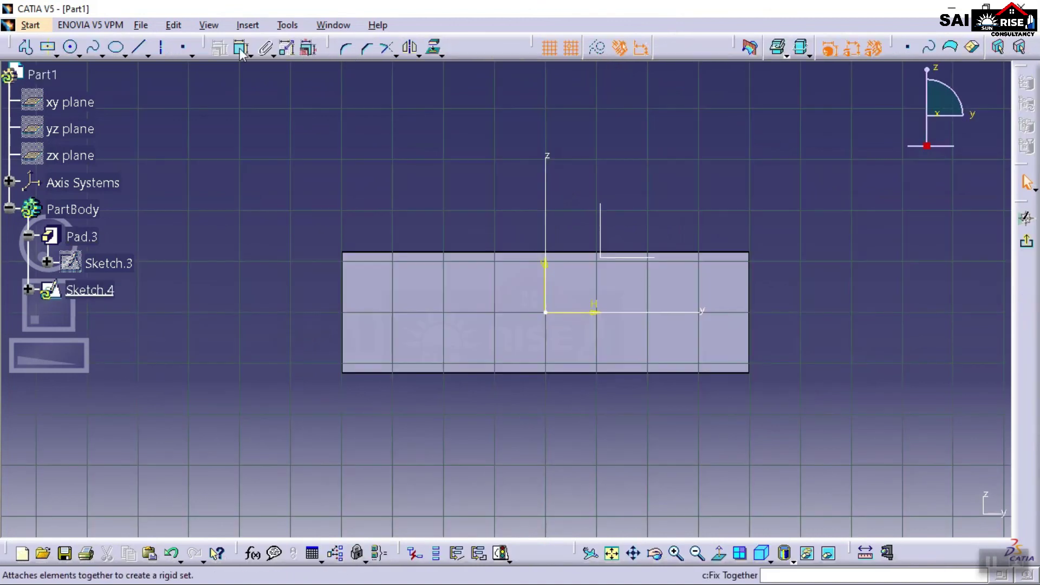
{"action": "left_click", "coordinate": [24, 47]}
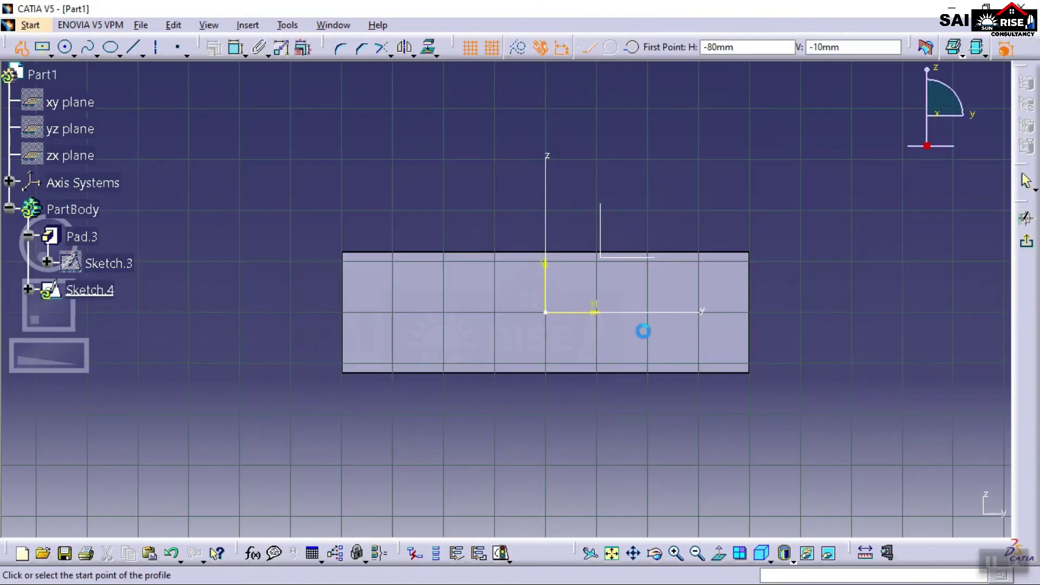
{"action": "left_click", "coordinate": [560, 277]}
{"action": "left_click", "coordinate": [622, 276]}
{"action": "left_click", "coordinate": [622, 338]}
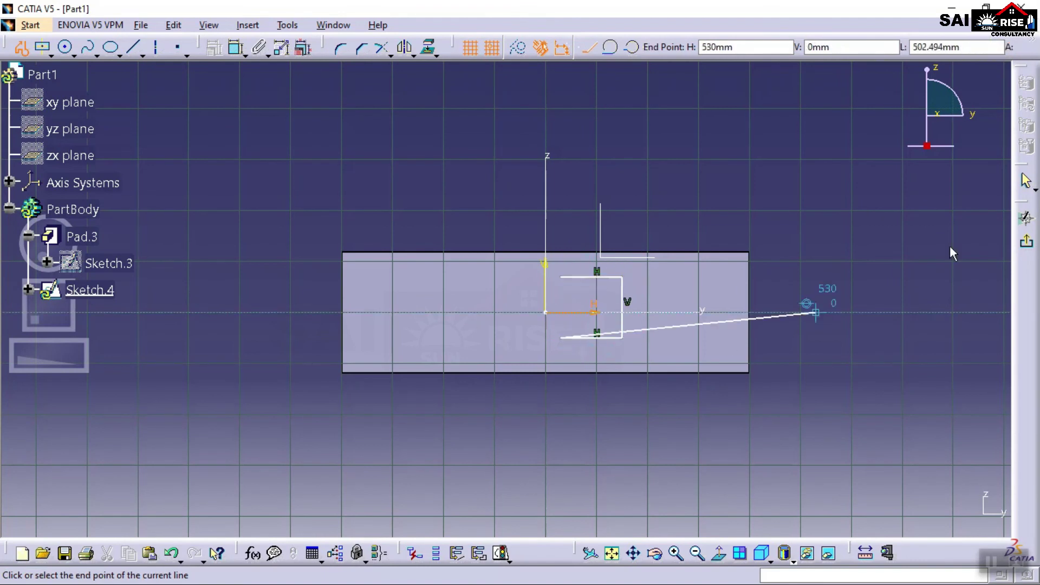
{"action": "left_click", "coordinate": [1026, 242]}
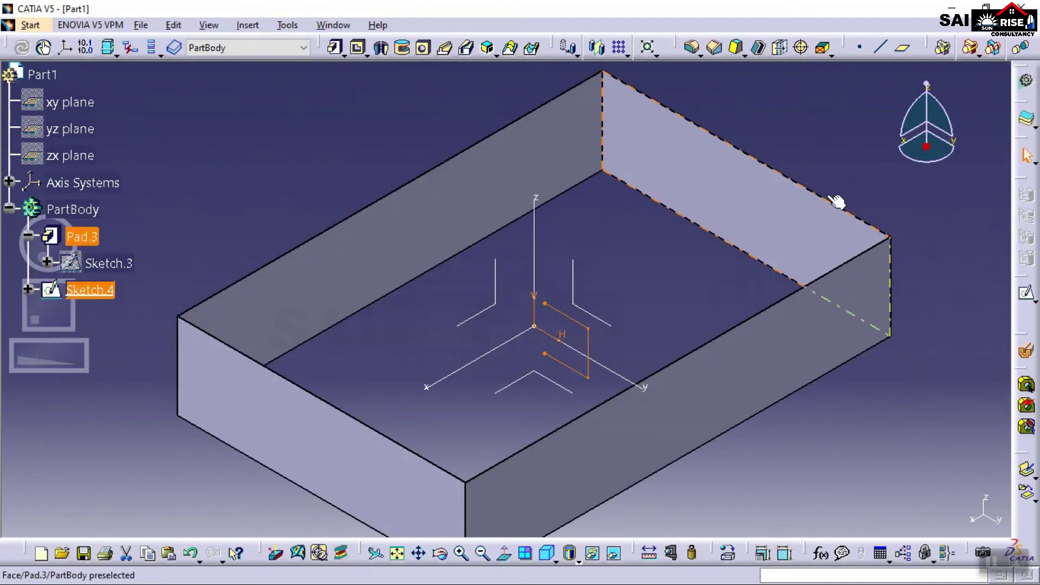
- Pad the open U-shaped profile 119 mm inside the rectangular walls
{"action": "left_click", "coordinate": [334, 47]}
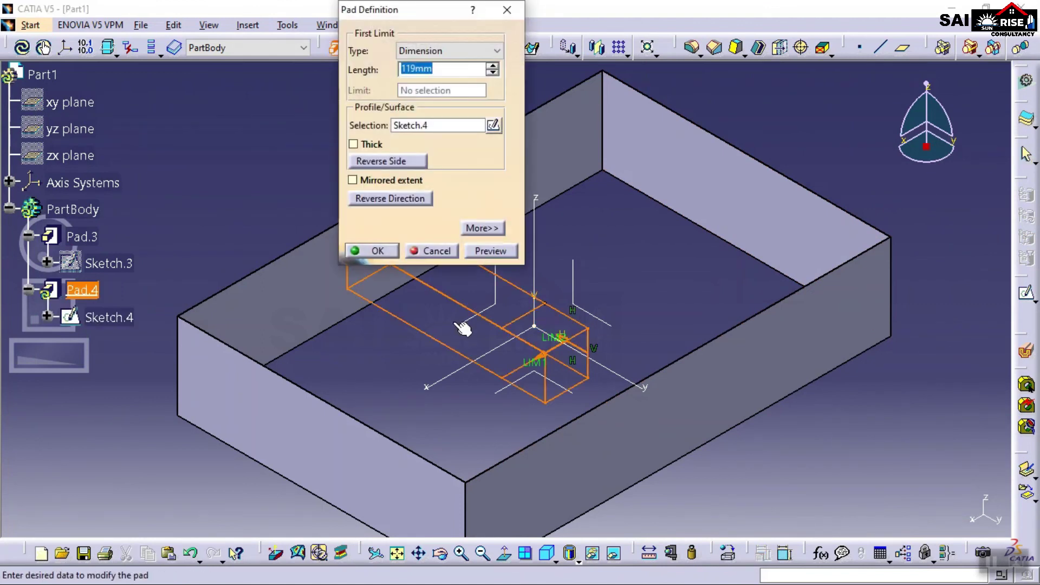
{"action": "left_click", "coordinate": [489, 251]}
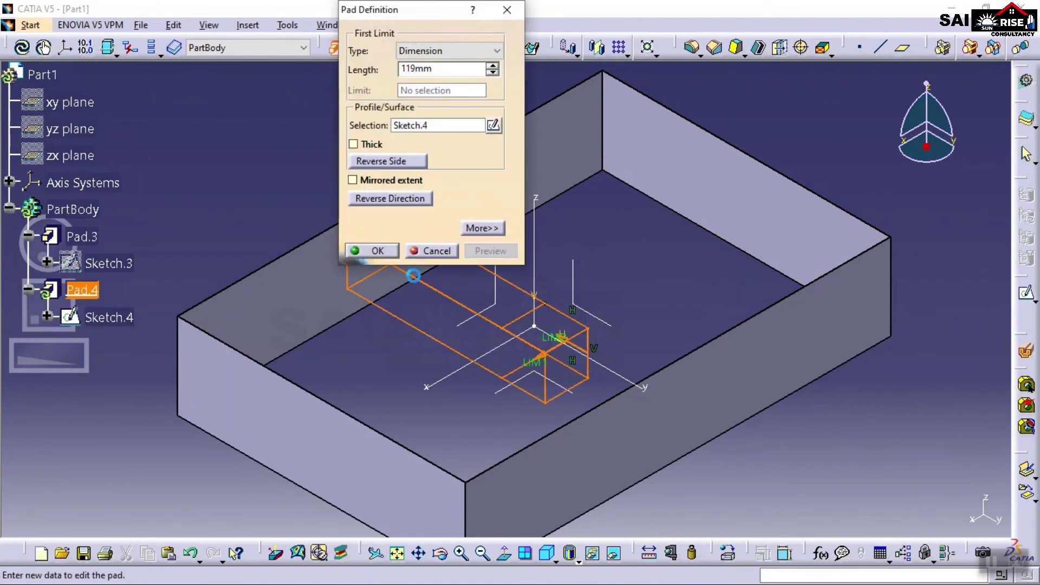
{"action": "left_click", "coordinate": [372, 251]}
{"action": "left_click", "coordinate": [408, 393]}
{"action": "middle_click_drag", "start_coordinate": [411, 397], "coordinate": [471, 352]}
{"action": "middle_click_drag", "start_coordinate": [533, 237], "coordinate": [466, 250]}
- Edit the U-shaped profile's pad to turn on Thick and Merge Ends, and preview it
{"action": "double_click", "coordinate": [81, 291]}
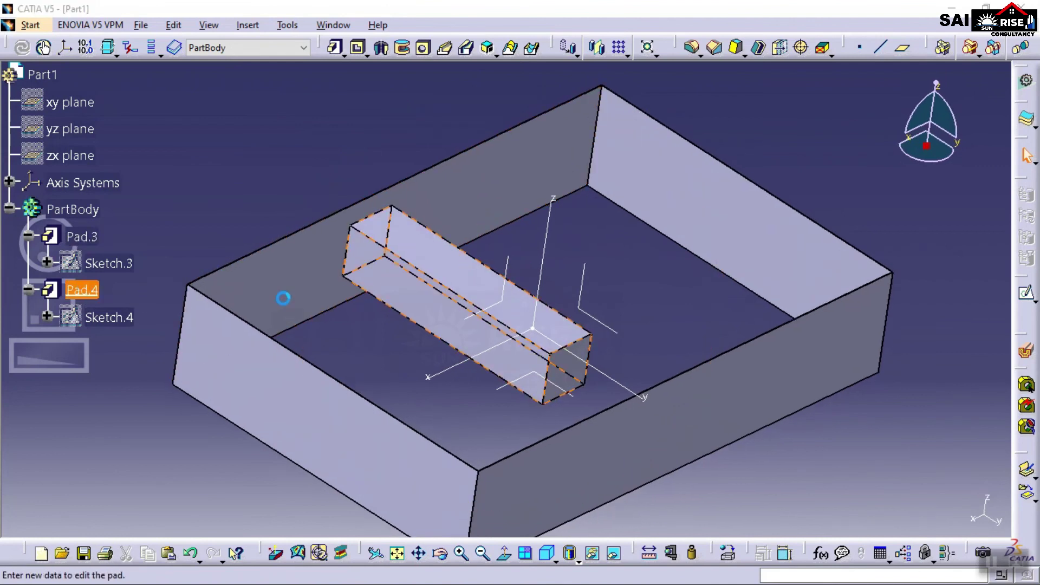
{"action": "left_click_drag", "start_coordinate": [425, 11], "coordinate": [693, 17]}
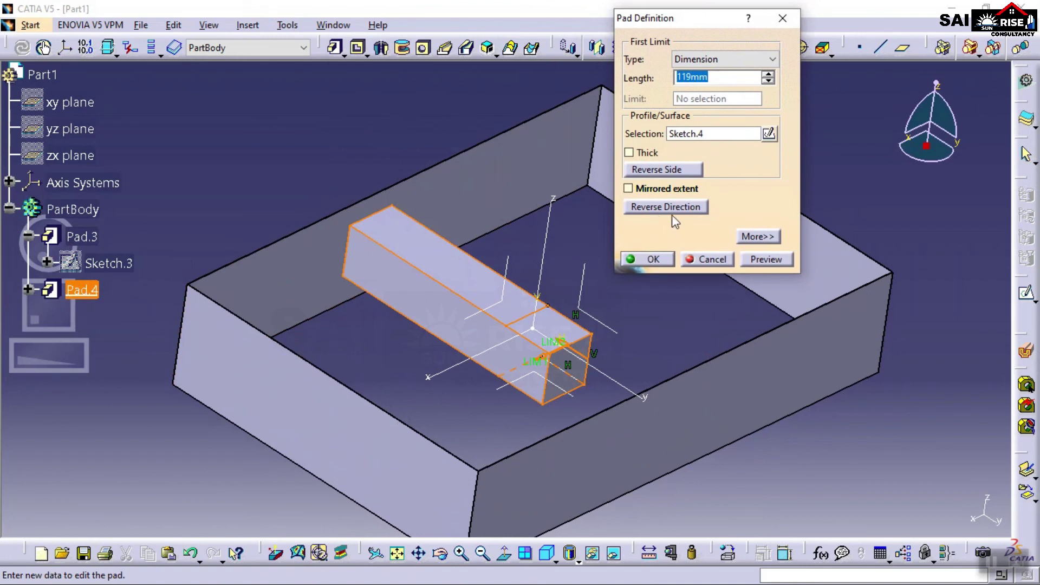
{"action": "left_click", "coordinate": [629, 153]}
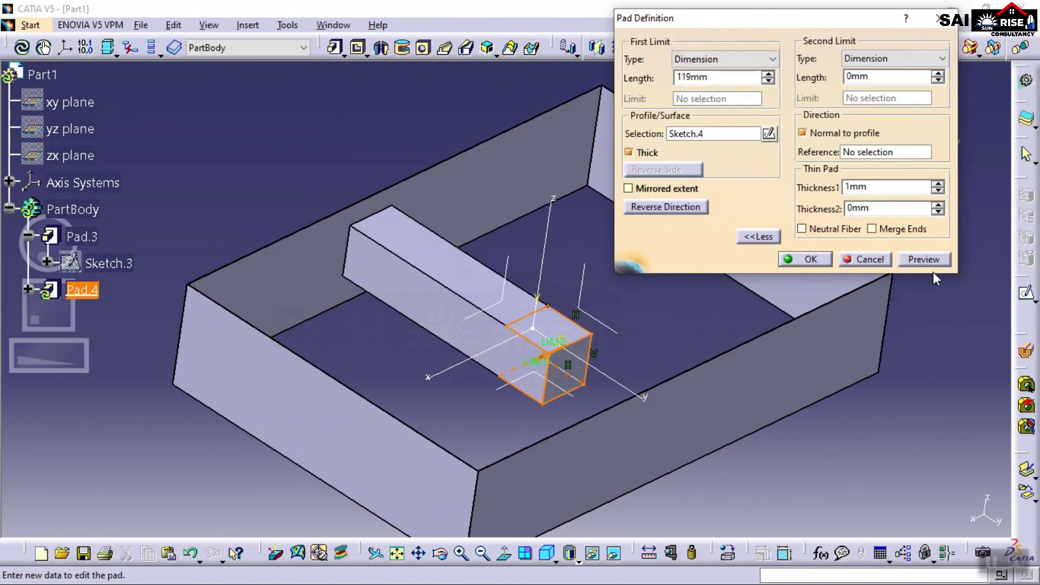
{"action": "left_click", "coordinate": [872, 229]}
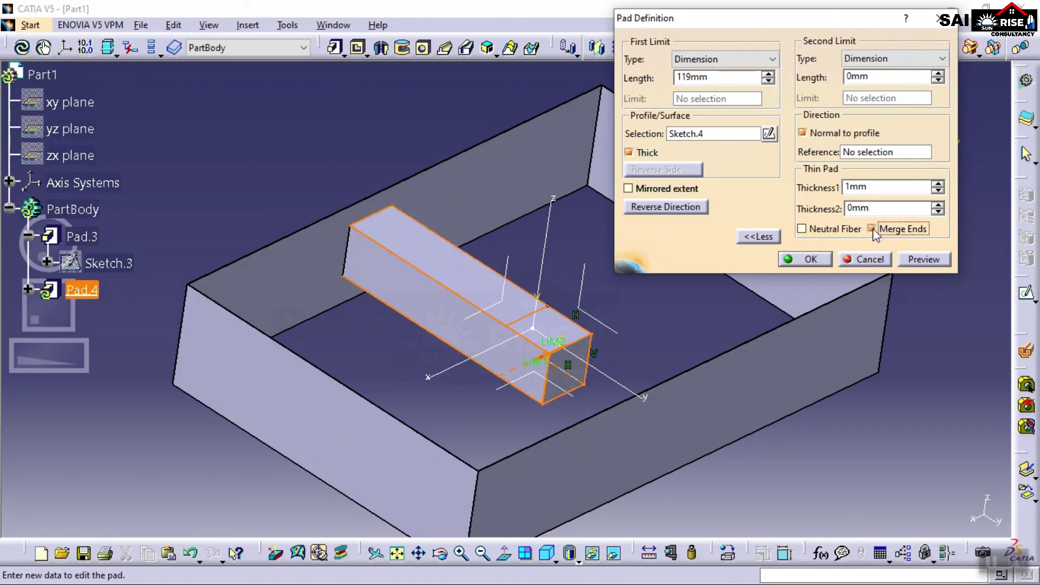
{"action": "left_click", "coordinate": [914, 261]}
{"action": "middle_click_drag", "start_coordinate": [441, 392], "coordinate": [545, 415]}
{"action": "middle_click_drag", "start_coordinate": [578, 282], "coordinate": [639, 217]}
- Set the thin pad's Thickness1 to 3 mm, preview it, and set Thickness2 to 2 mm
{"action": "left_click", "coordinate": [938, 184]}
{"action": "left_click", "coordinate": [938, 185]}
{"action": "left_click", "coordinate": [922, 261]}
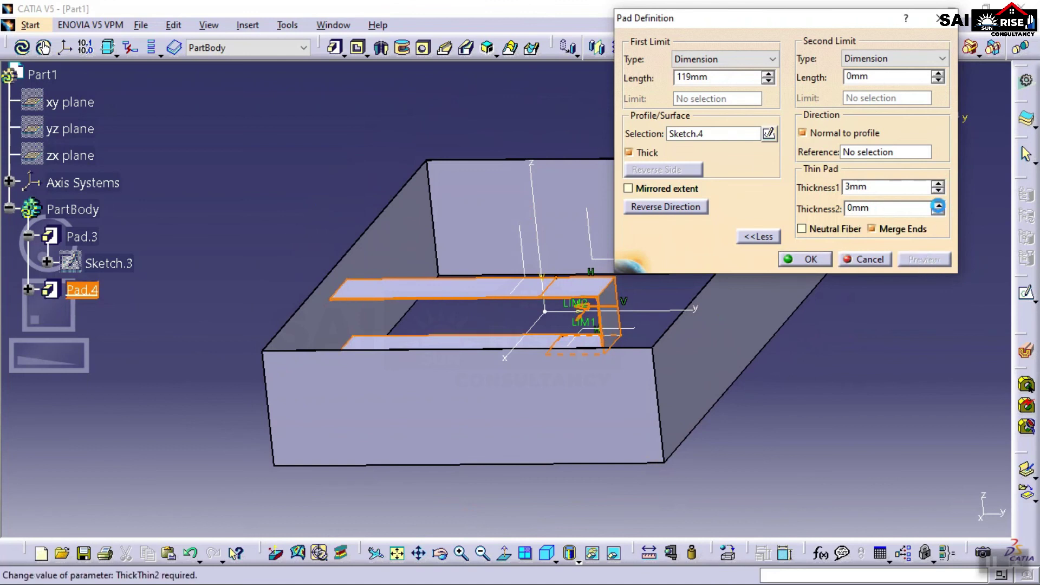
{"action": "left_click", "coordinate": [938, 205]}
{"action": "left_click", "coordinate": [938, 205]}
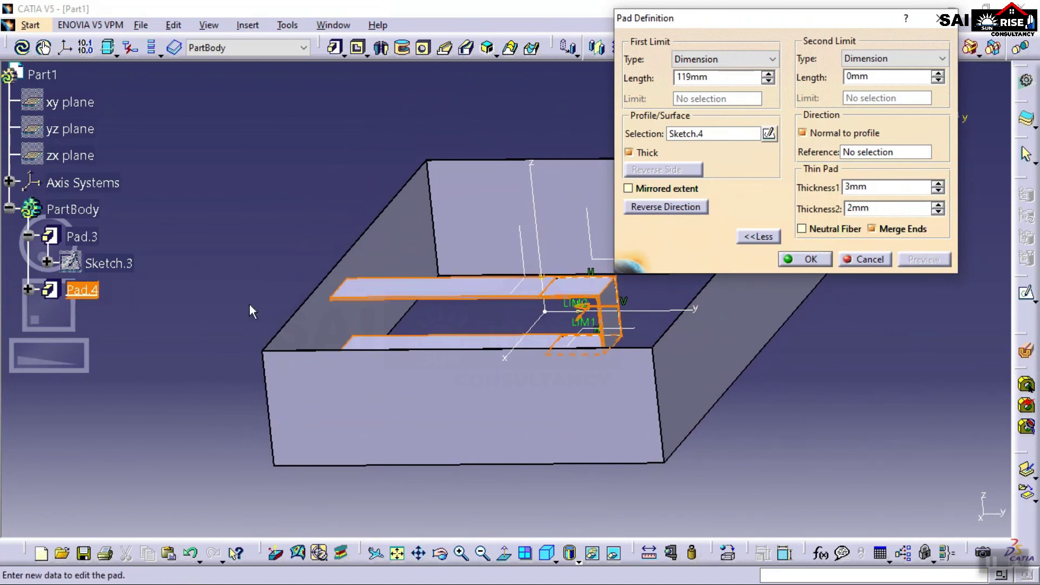